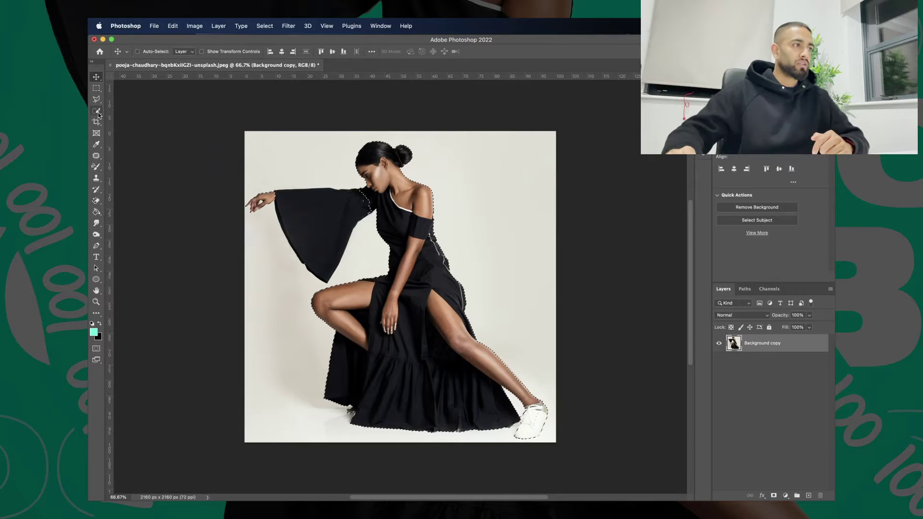
Add the missed sleeve area near the shoulder to the selection with Quick Selection, and copy the selected woman onto a new layer
{"action": "left_click", "coordinate": [98, 113]}
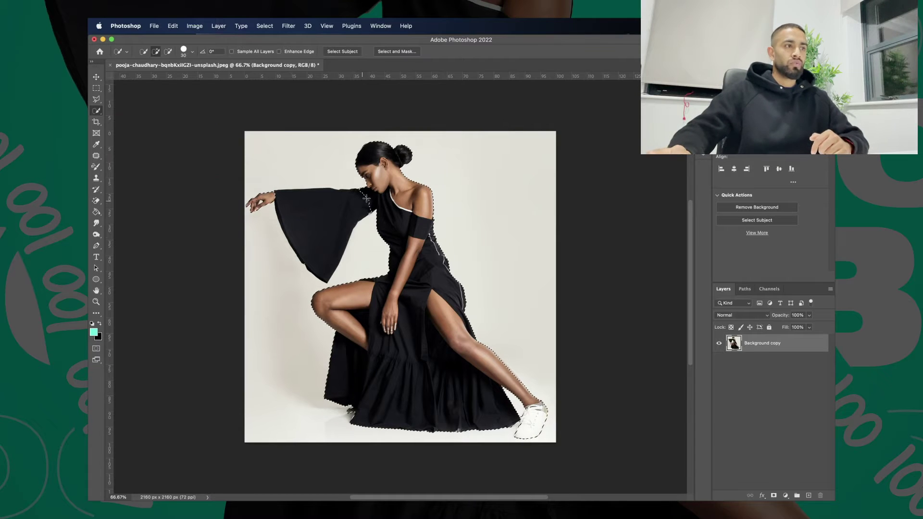
{"action": "mouse_move", "coordinate": [372, 199]}
{"action": "left_mouse_down"}
{"action": "mouse_move", "coordinate": [306, 224]}
{"action": "mouse_move", "coordinate": [265, 200]}
{"action": "left_mouse_up"}
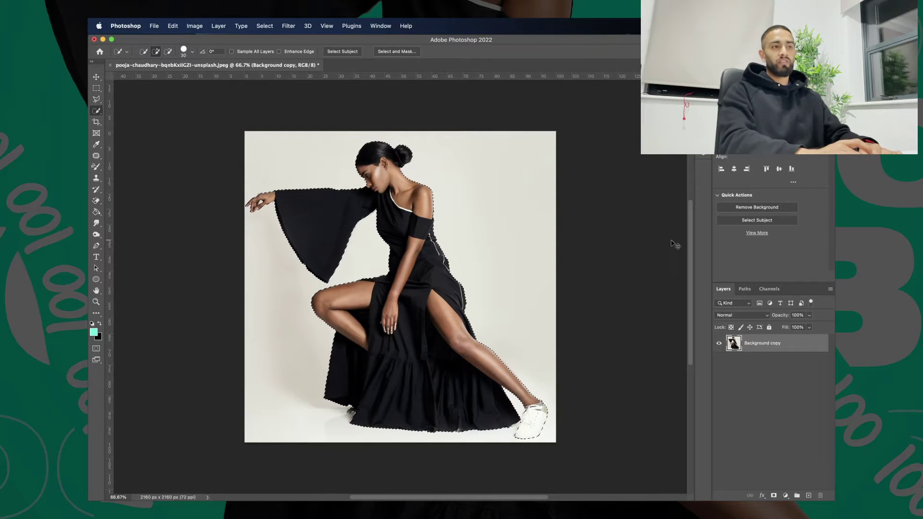
{"action": "key", "text": "super+c"}
{"action": "key", "text": "super+v"}
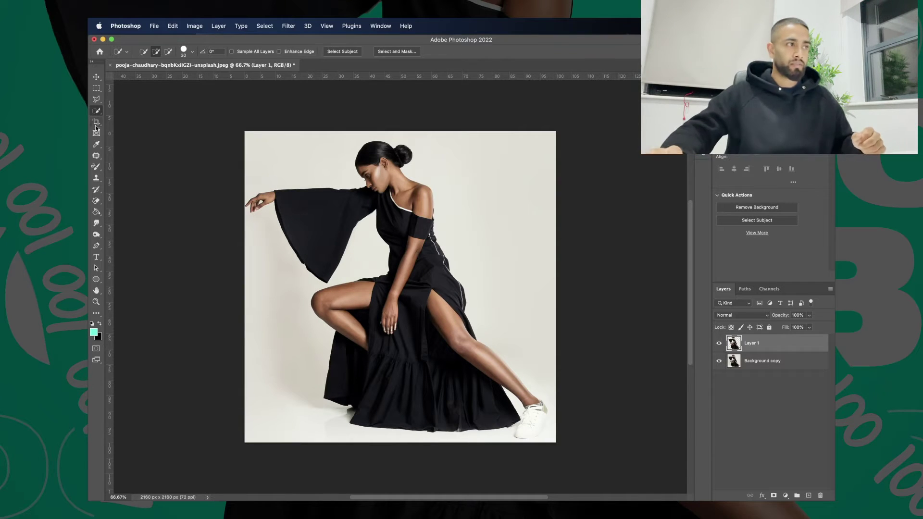
Delete the Background copy layer and rename the cutout layer MODEL
{"action": "left_click", "coordinate": [96, 76]}
{"action": "left_click", "coordinate": [771, 365]}
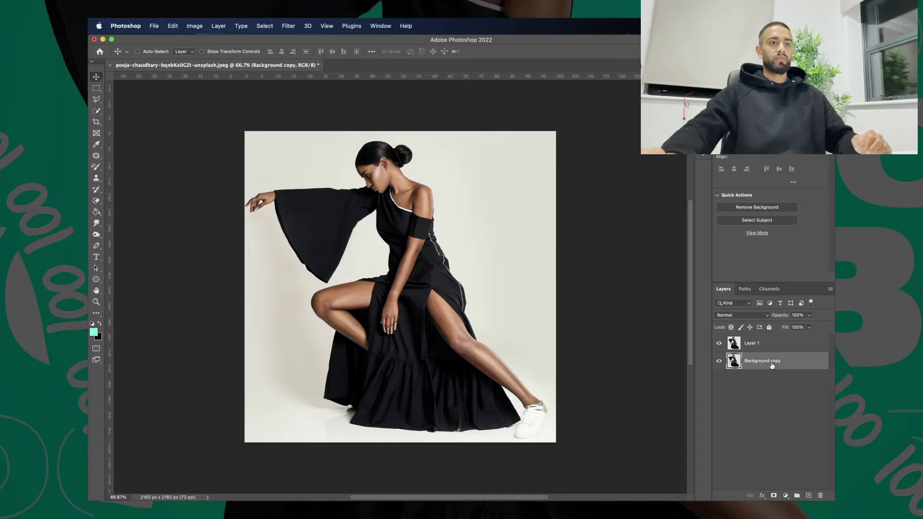
{"action": "key", "text": "BackSpace"}
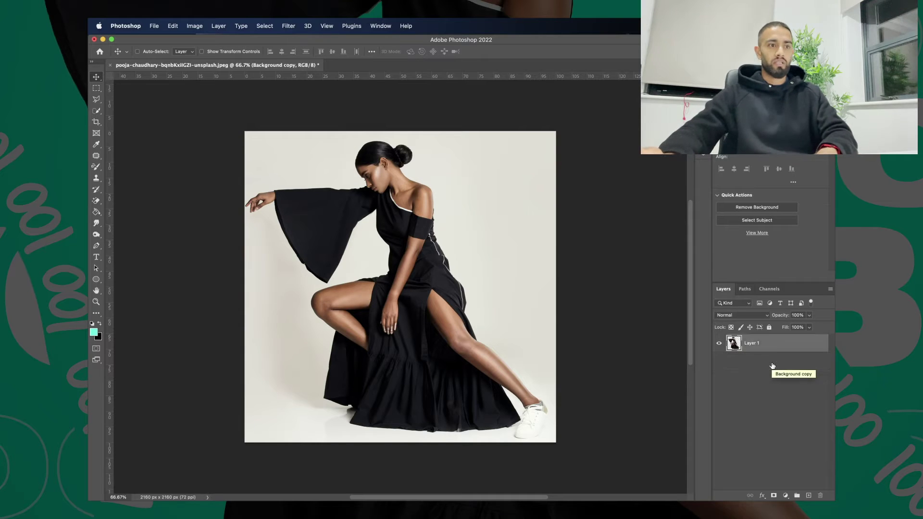
{"action": "double_click", "coordinate": [752, 344]}
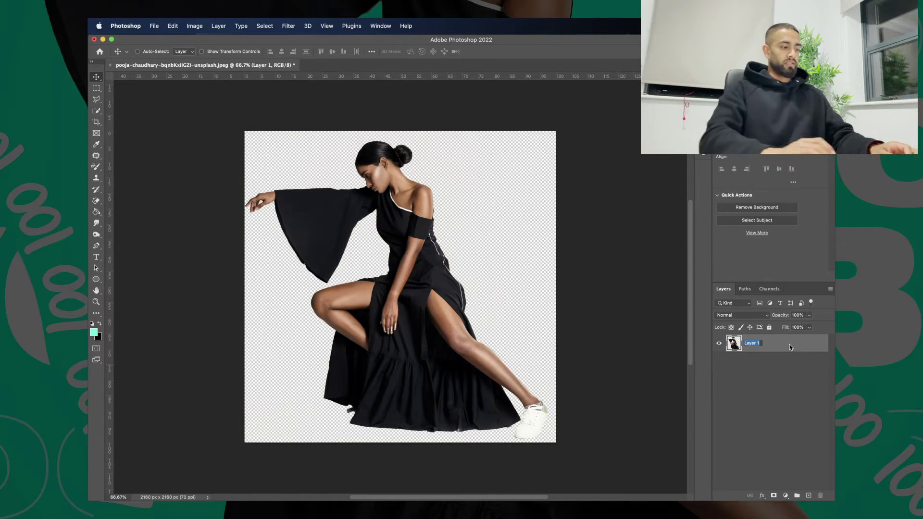
{"action": "type", "text": "MODEL"}
{"action": "key", "text": "Return"}
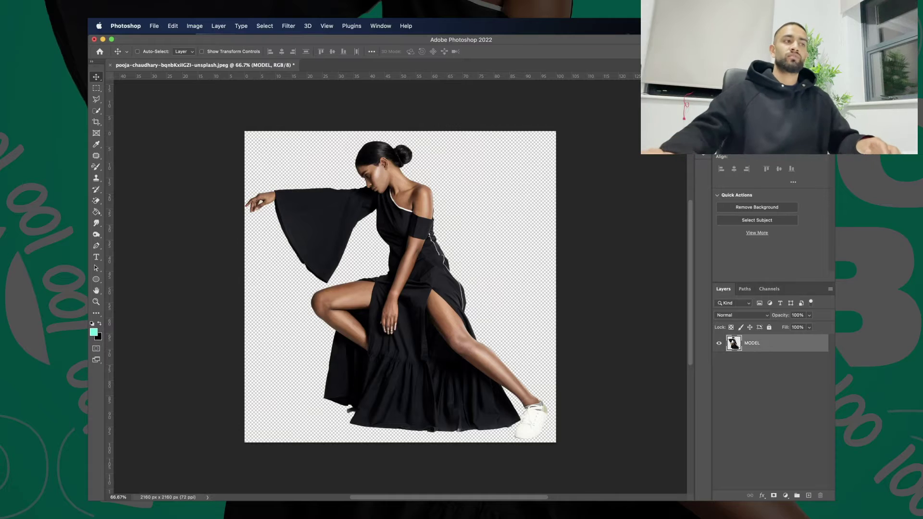
Enlarge the canvas to 130 percent in both width and height, anchored at the centre
{"action": "left_click", "coordinate": [195, 26]}
{"action": "left_click", "coordinate": [248, 99]}
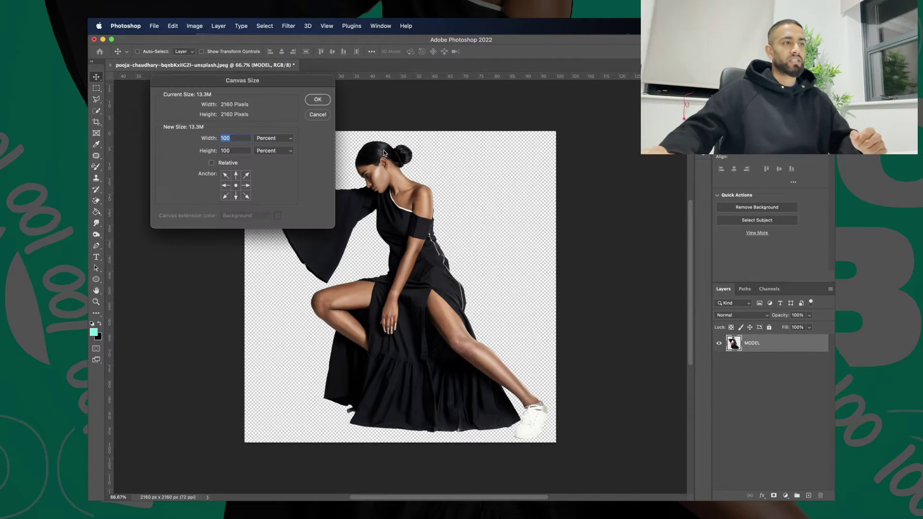
{"action": "type", "text": "130"}
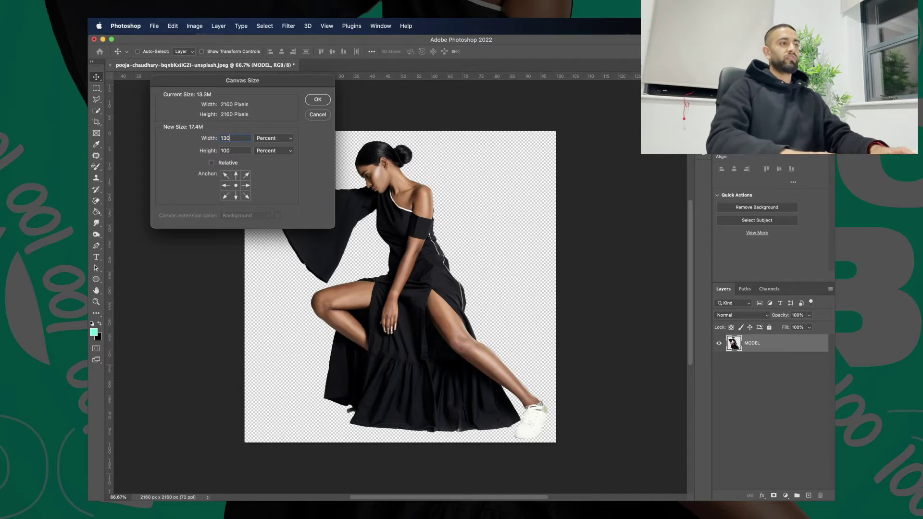
{"action": "key", "text": "Tab"}
{"action": "type", "text": "130"}
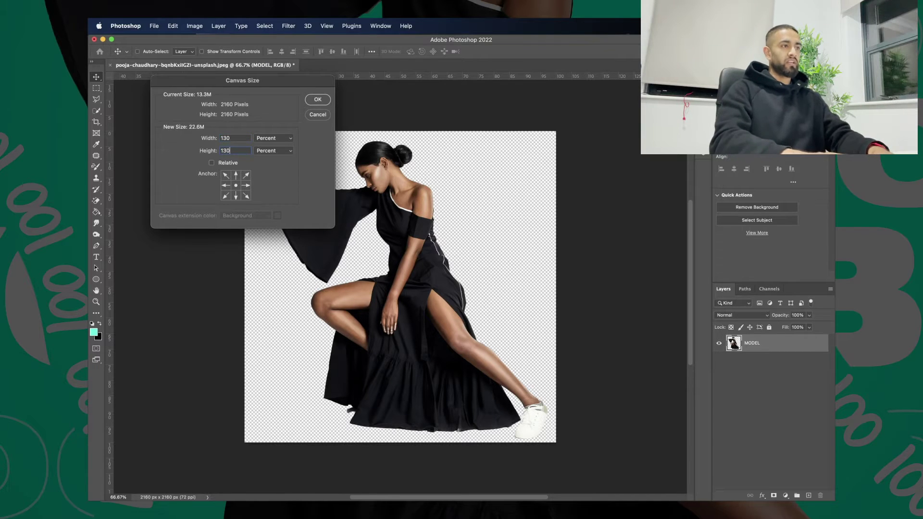
{"action": "key", "text": "Return"}
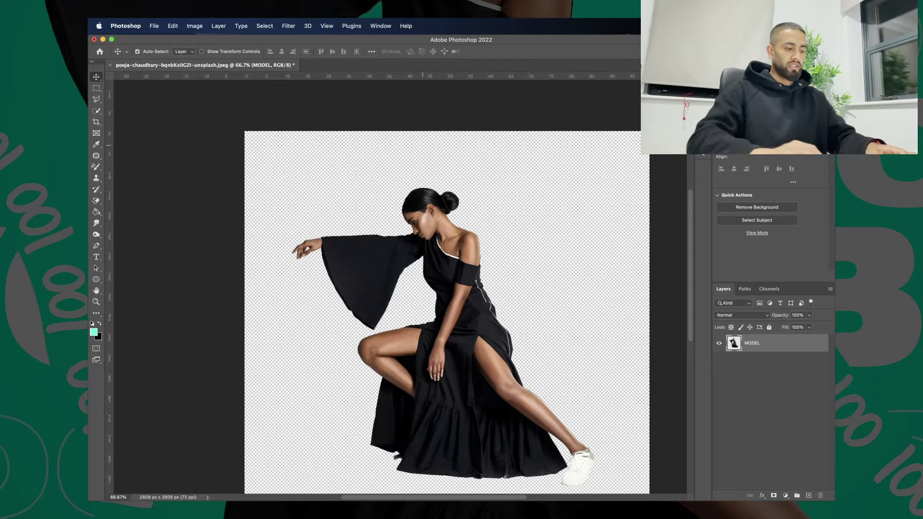
{"action": "key", "text": "super+0"}
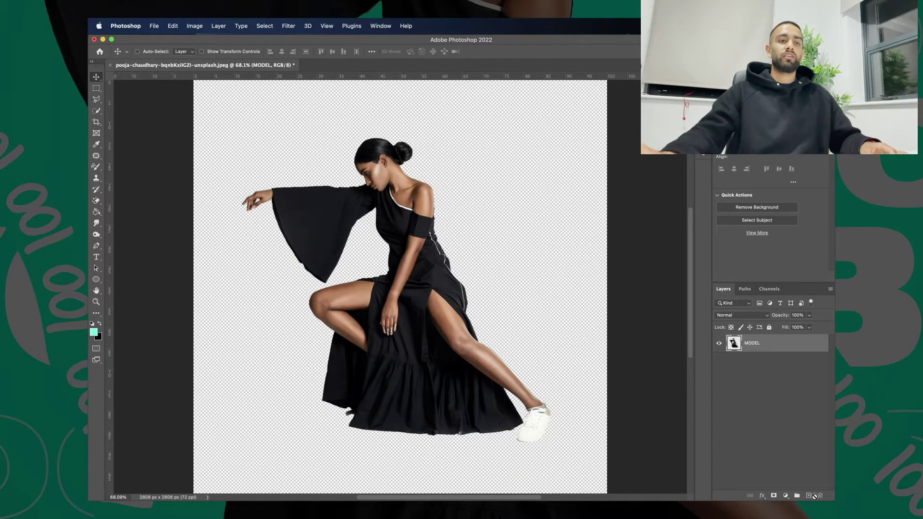
Add a blank layer beneath MODEL and set the Gradient tool to a radial foreground-to-background gradient
{"action": "left_click", "coordinate": [808, 495]}
{"action": "left_click_drag", "start_coordinate": [791, 342], "coordinate": [790, 367]}
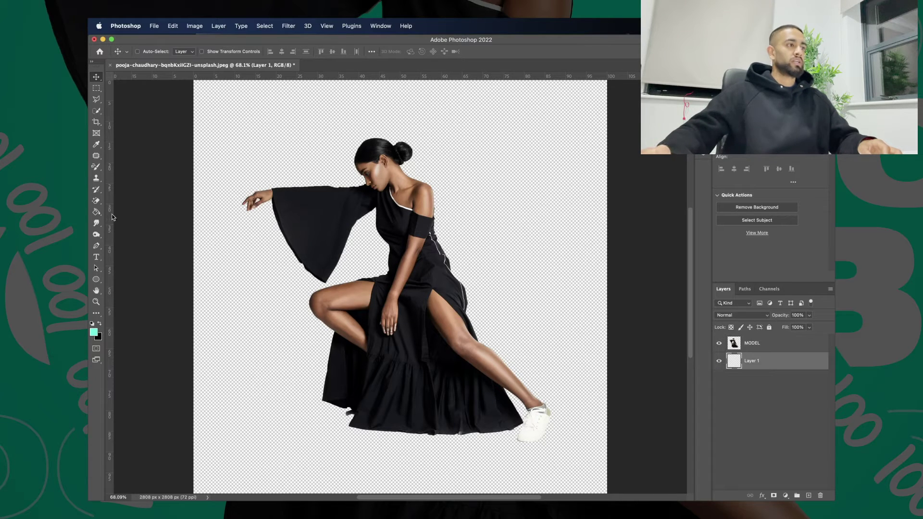
{"action": "left_click", "coordinate": [97, 212]}
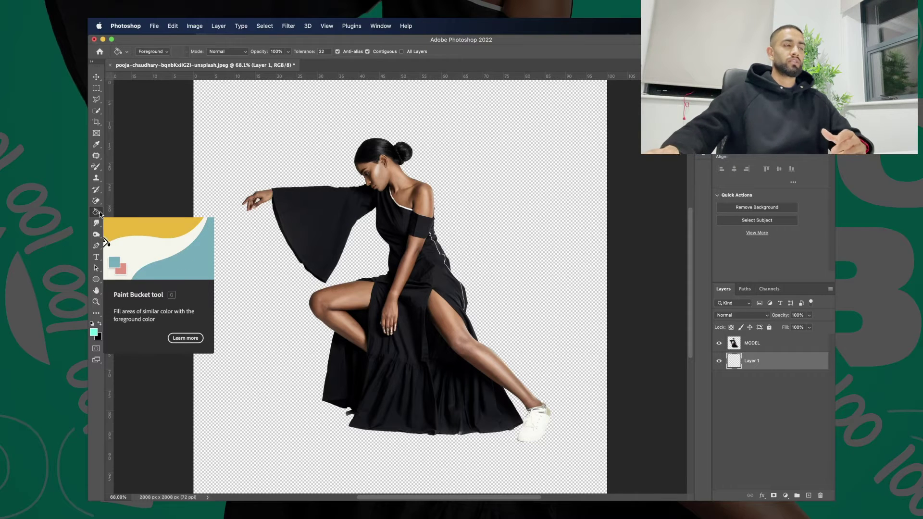
{"action": "right_click", "coordinate": [101, 213]}
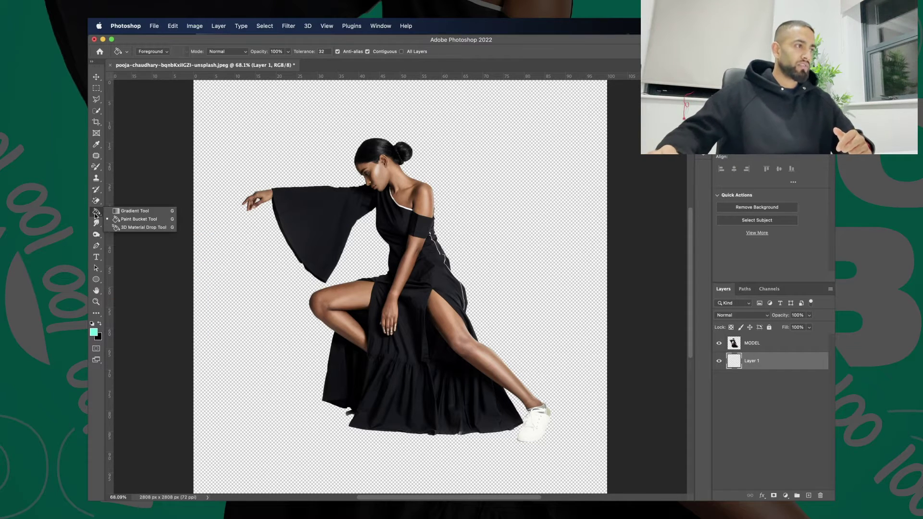
{"action": "left_click", "coordinate": [128, 212]}
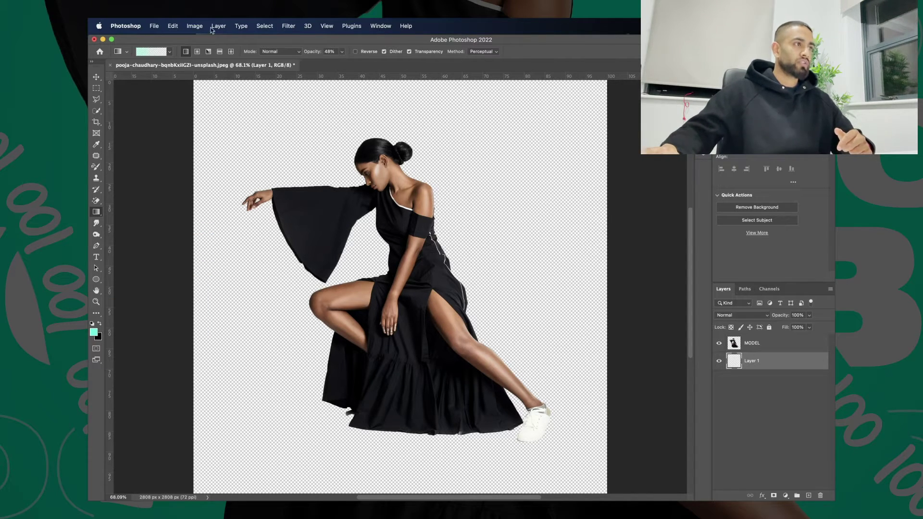
{"action": "left_click", "coordinate": [197, 53]}
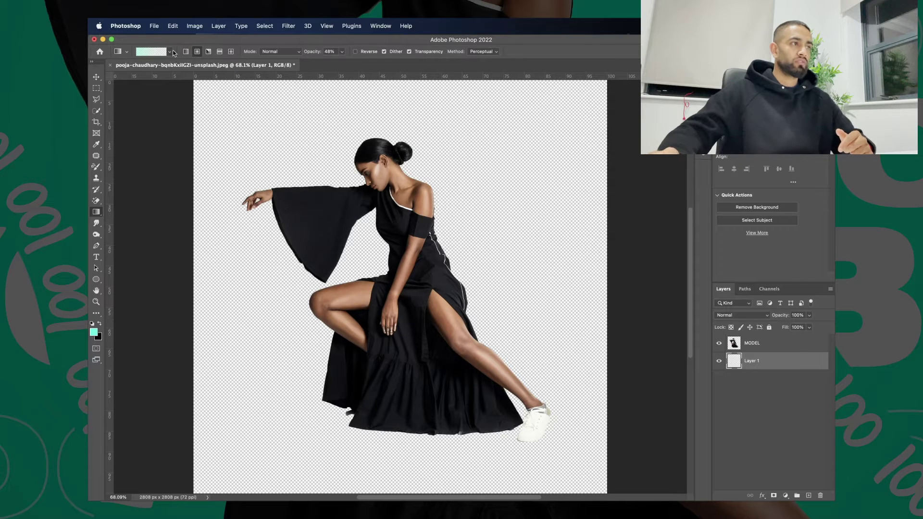
{"action": "left_click", "coordinate": [171, 50]}
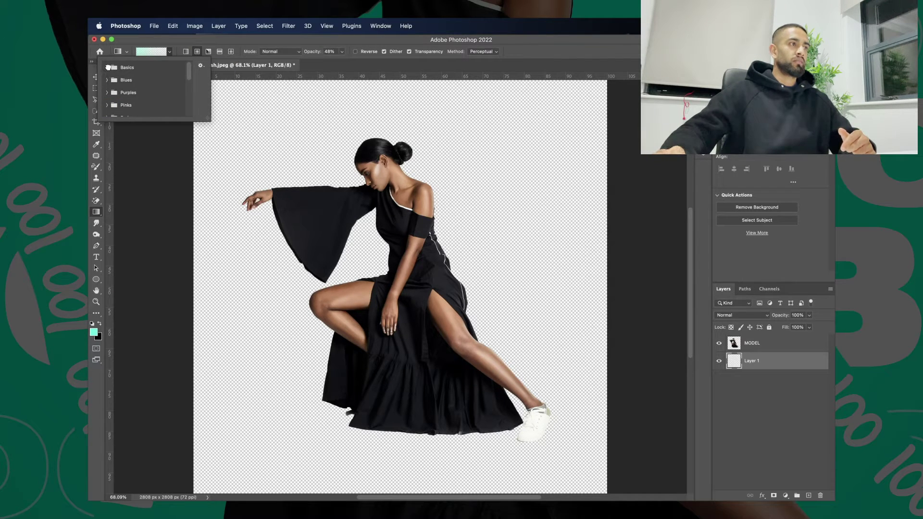
{"action": "left_click", "coordinate": [111, 69]}
{"action": "left_click", "coordinate": [118, 81]}
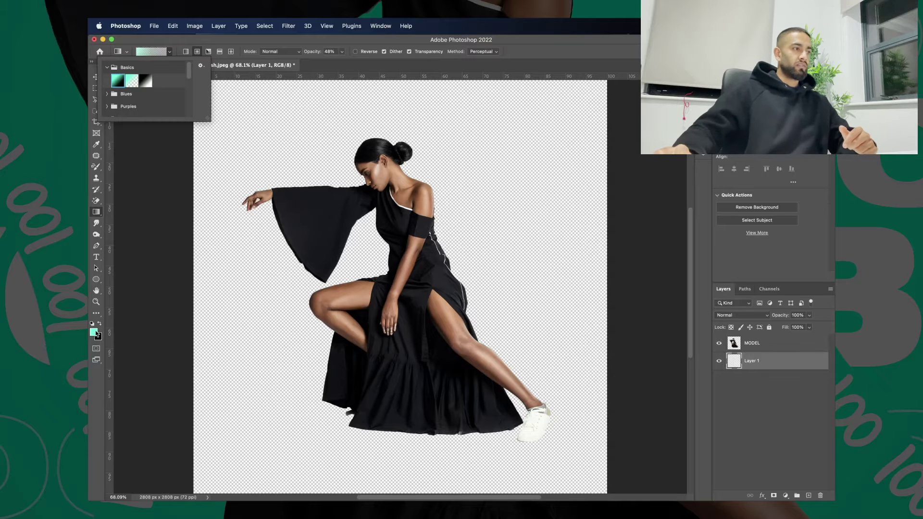
Set the background color to a darker shade of the mint foreground color, 00c9aa
{"action": "left_click", "coordinate": [97, 335]}
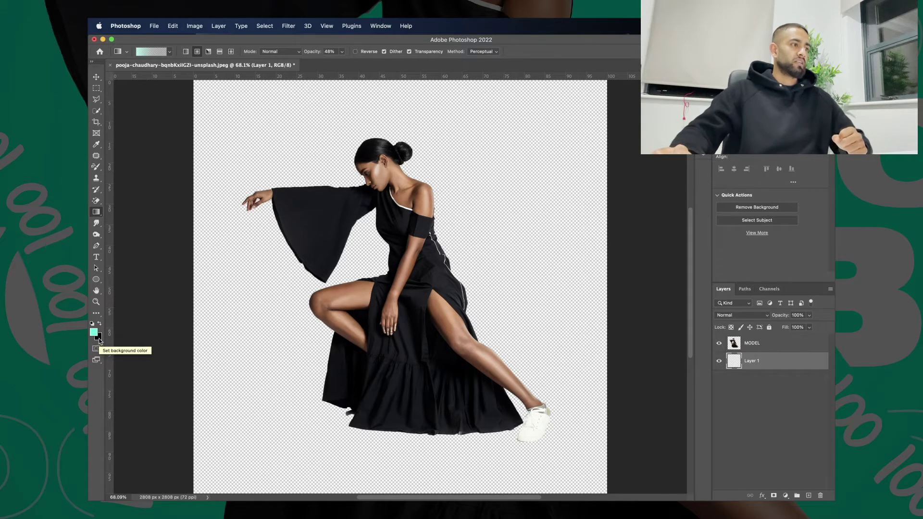
{"action": "left_click", "coordinate": [99, 340]}
{"action": "left_click", "coordinate": [94, 331]}
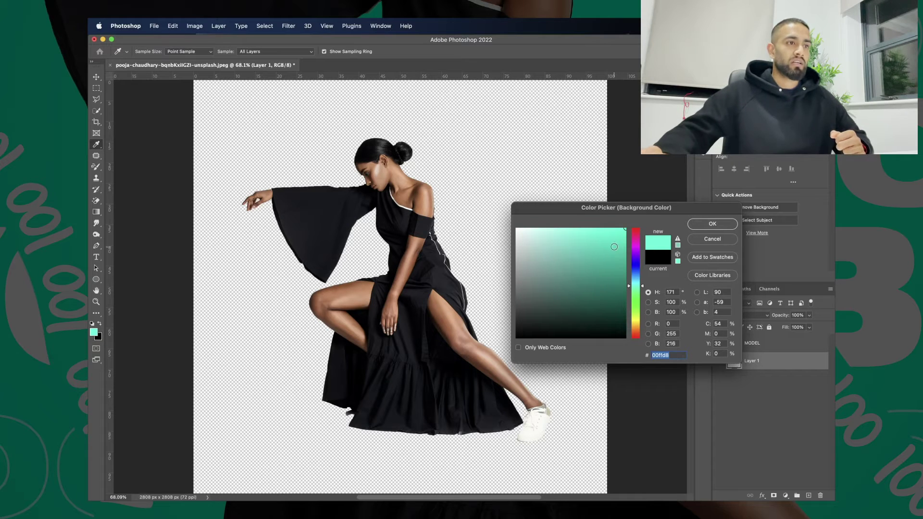
{"action": "left_click_drag", "start_coordinate": [613, 246], "coordinate": [627, 251]}
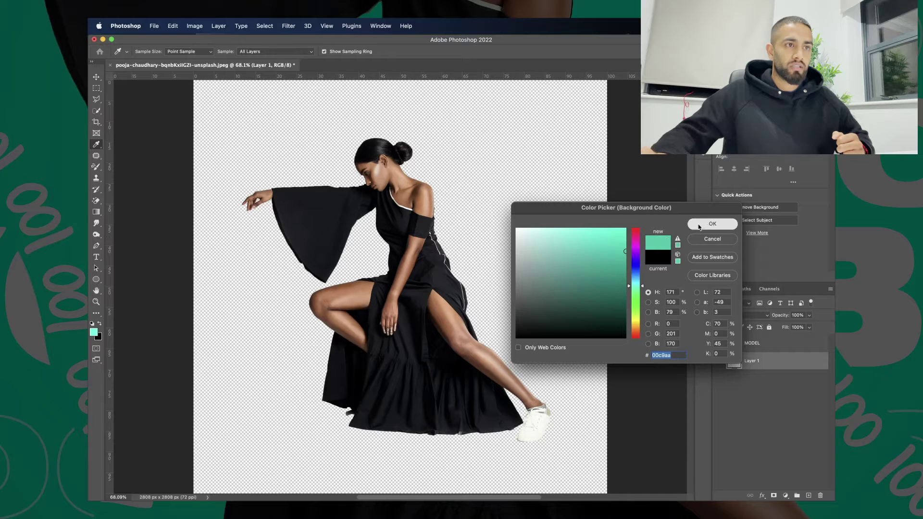
{"action": "left_click", "coordinate": [711, 224]}
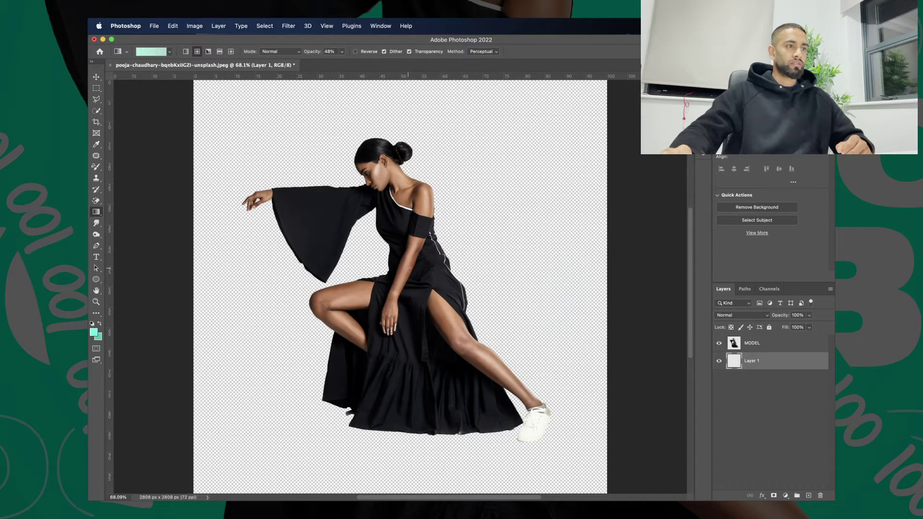
Fill the blank layer with the radial gradient from the canvas centre outward, redrawing it with the gradient opacity at 100%
{"action": "left_click_drag", "start_coordinate": [404, 267], "coordinate": [176, 428]}
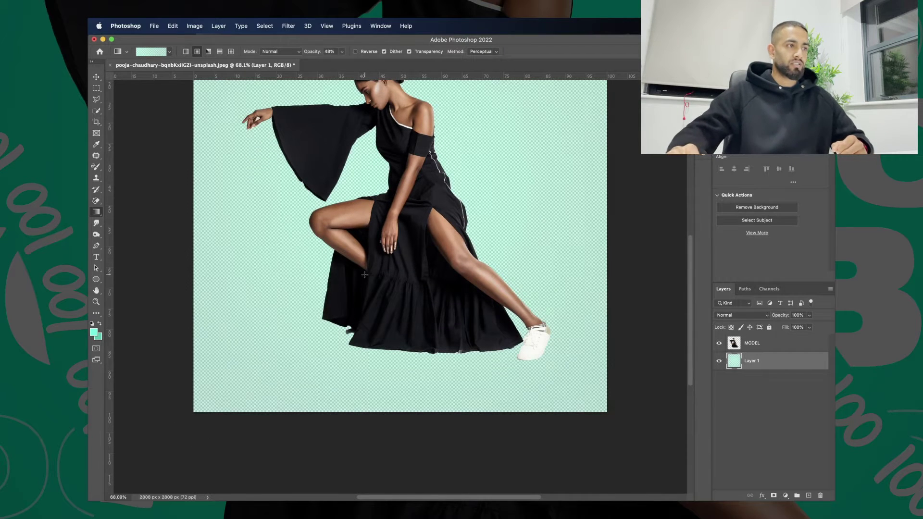
{"action": "left_click_drag", "start_coordinate": [342, 53], "coordinate": [374, 61]}
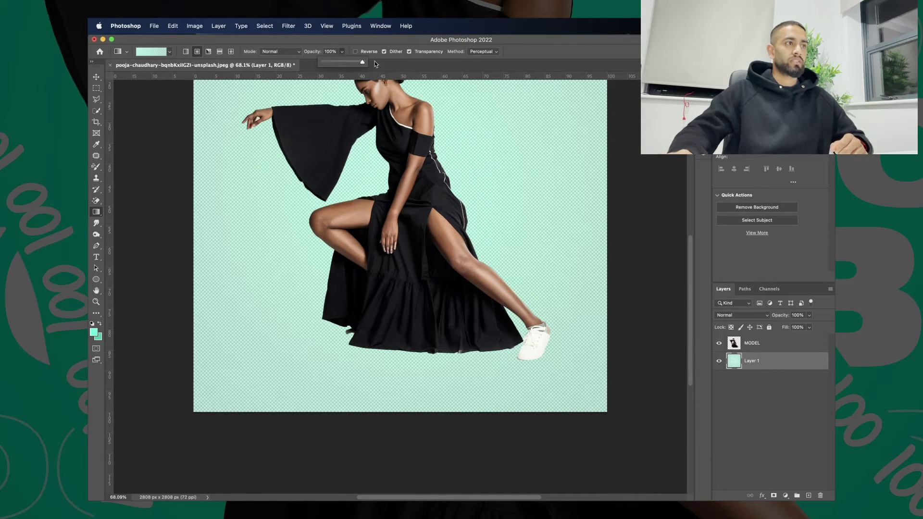
{"action": "left_click_drag", "start_coordinate": [379, 207], "coordinate": [185, 421]}
{"action": "scroll", "coordinate": [333, 356], "scroll_direction": "up", "scroll_amount": 4}
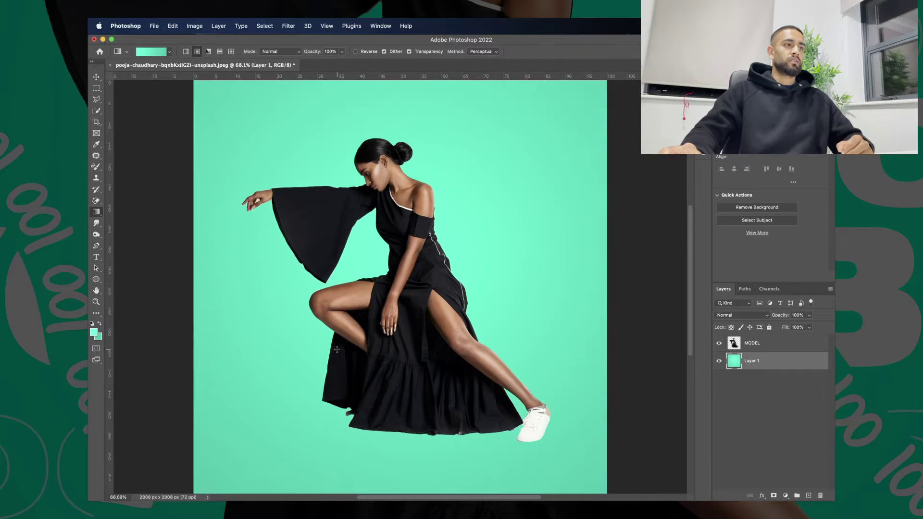
Load the outline of the MODEL layer as a selection with that layer active
{"action": "left_click", "coordinate": [96, 79]}
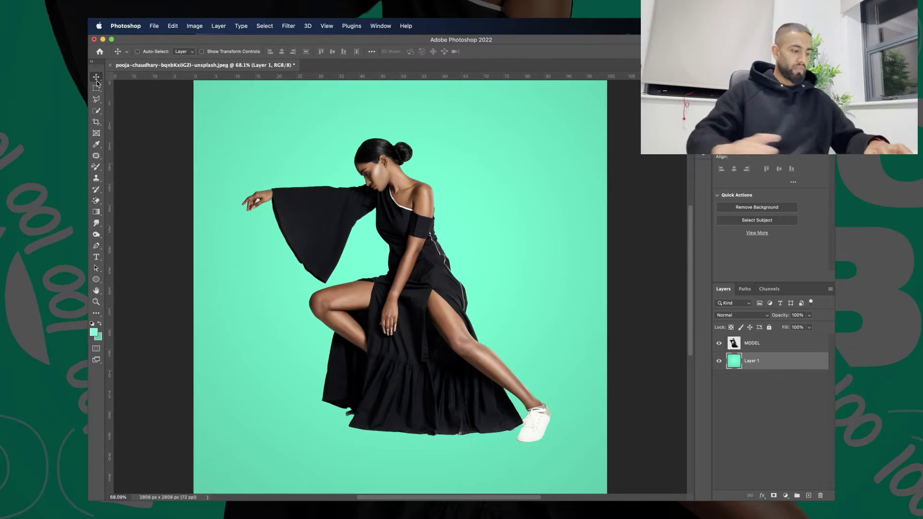
{"action": "key", "text": "super"}
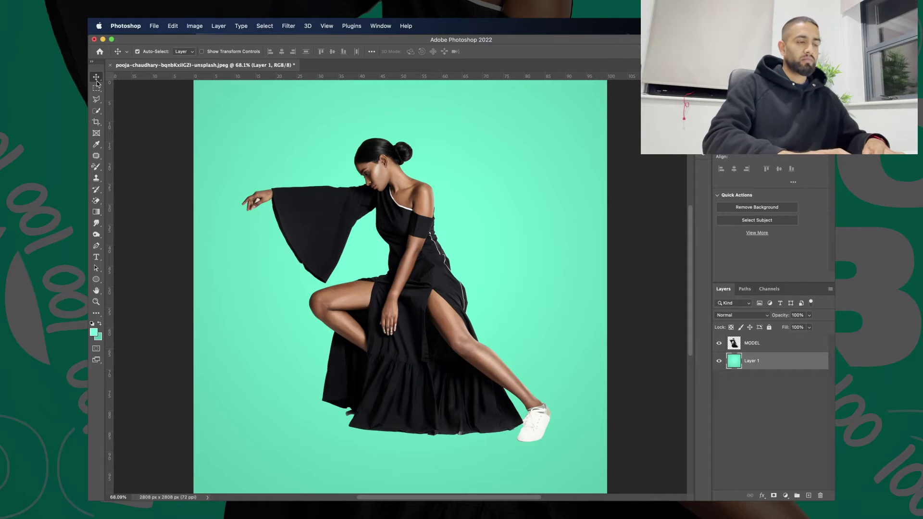
{"action": "key", "text": "super+minus"}
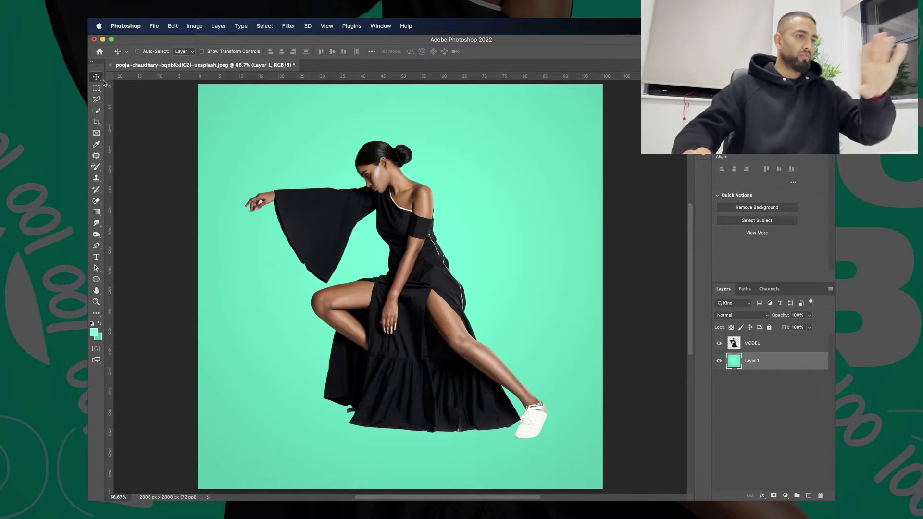
{"action": "left_click", "coordinate": [764, 347]}
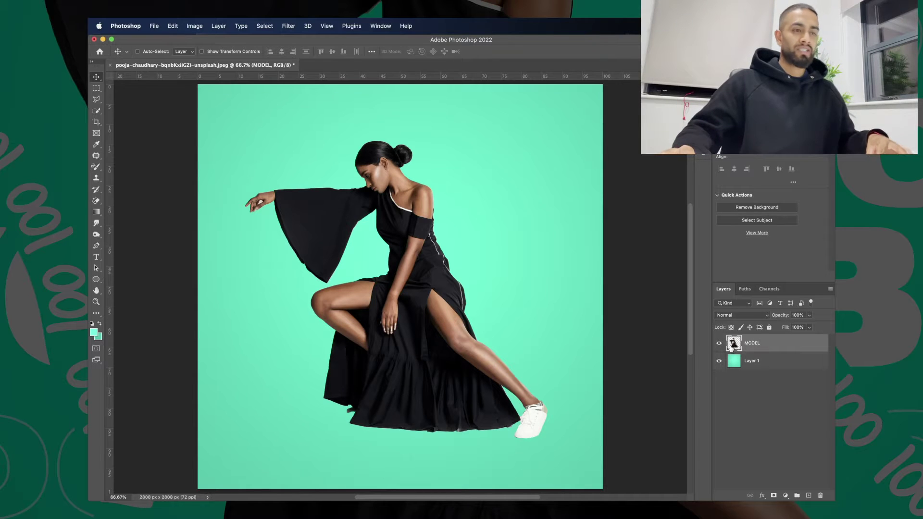
{"action": "key", "text": "super"}
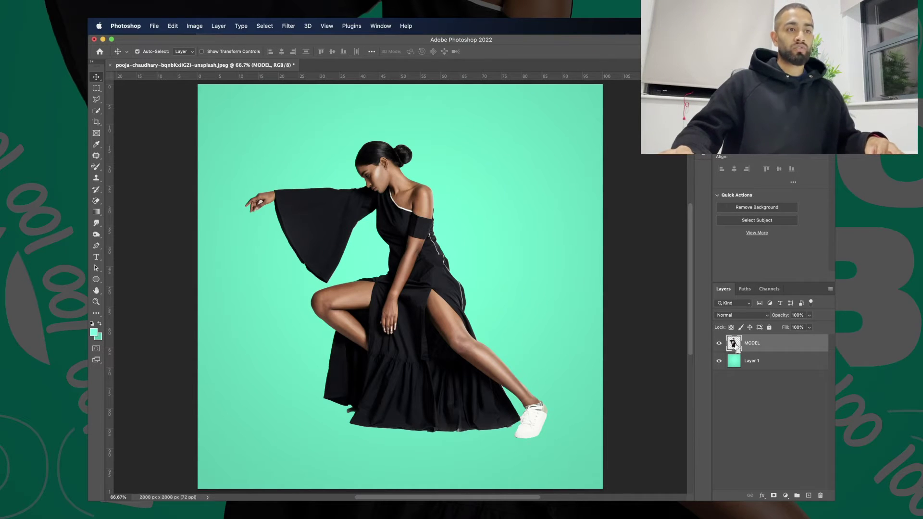
{"action": "left_click", "coordinate": [734, 344], "text": "super"}
Expand the selection around the model by 150 pixels
{"action": "left_click", "coordinate": [265, 27]}
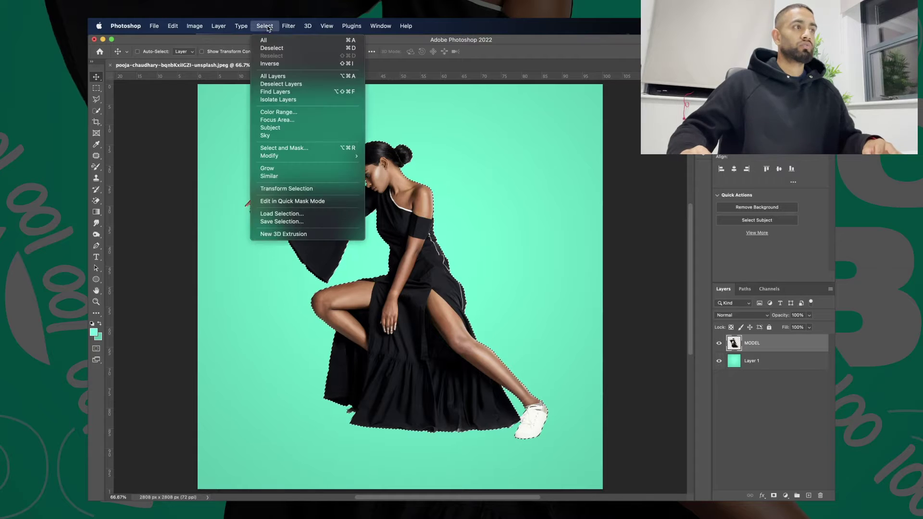
{"action": "mouse_move", "coordinate": [318, 159]}
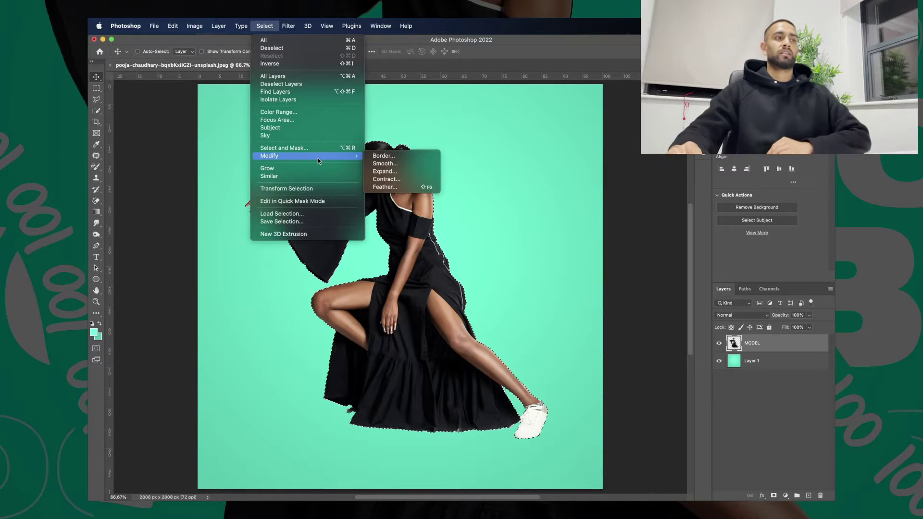
{"action": "left_click", "coordinate": [385, 171]}
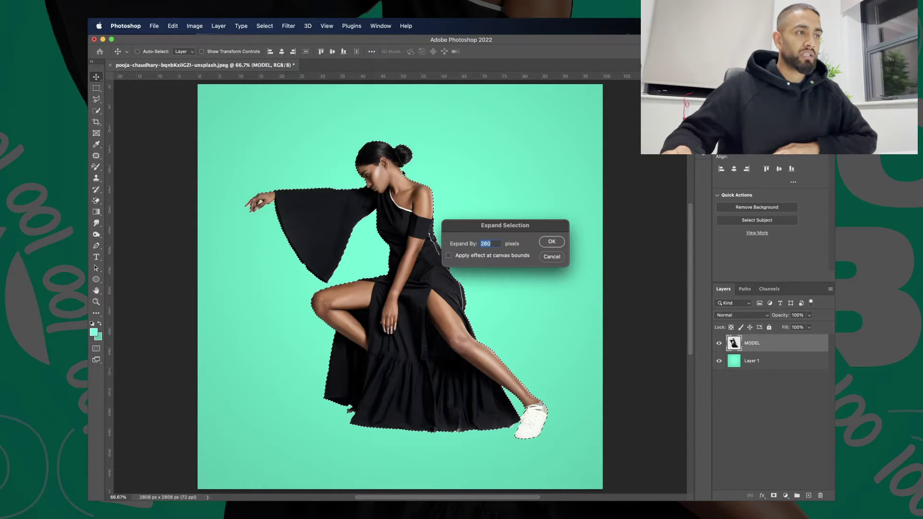
{"action": "type", "text": "130"}
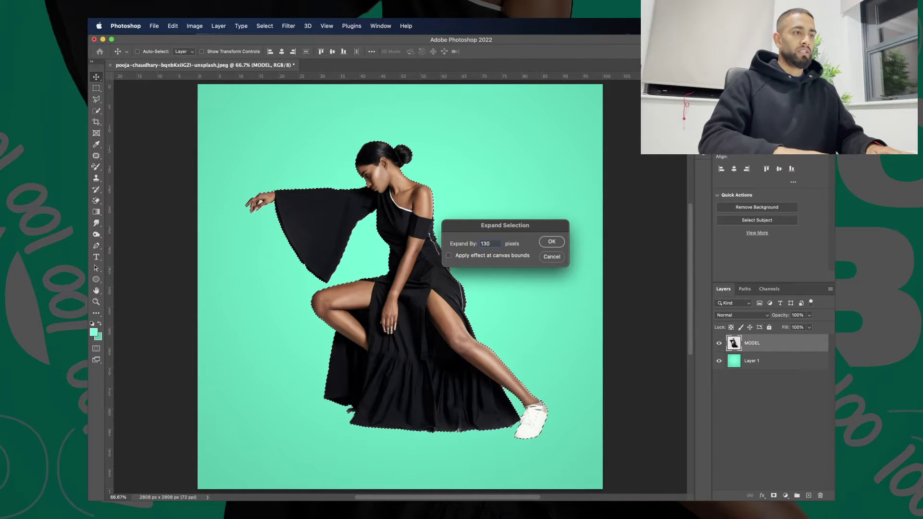
{"action": "key", "text": "BackSpace"}
{"action": "key", "text": "BackSpace"}
{"action": "type", "text": "50"}
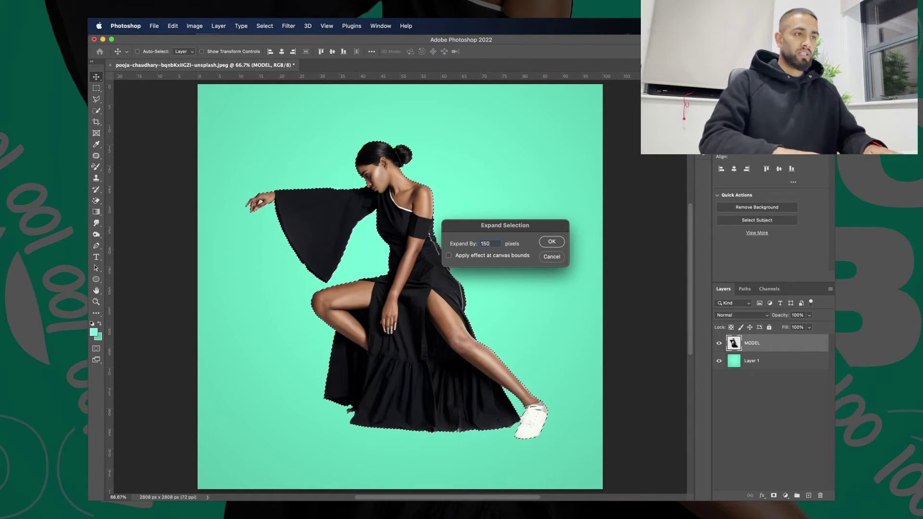
{"action": "key", "text": "Return"}
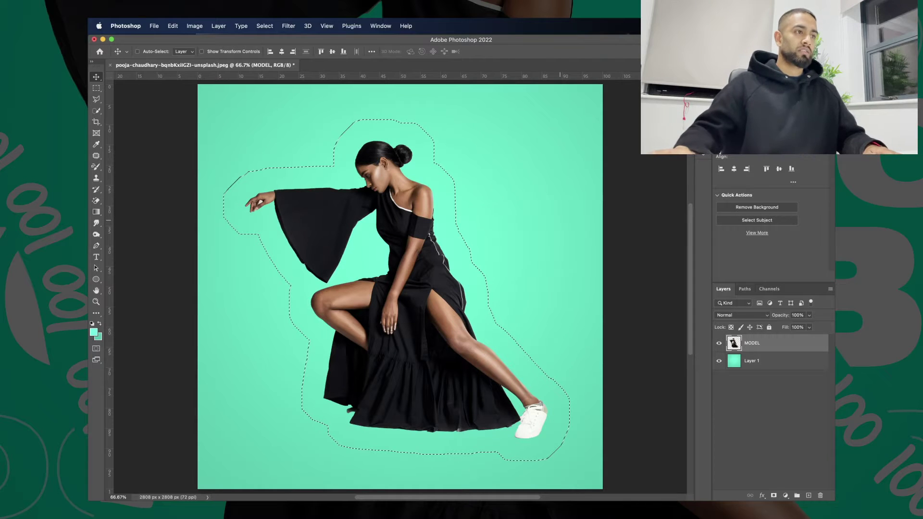
Smooth the expanded selection with a sample radius of 150 pixels
{"action": "left_click", "coordinate": [264, 26]}
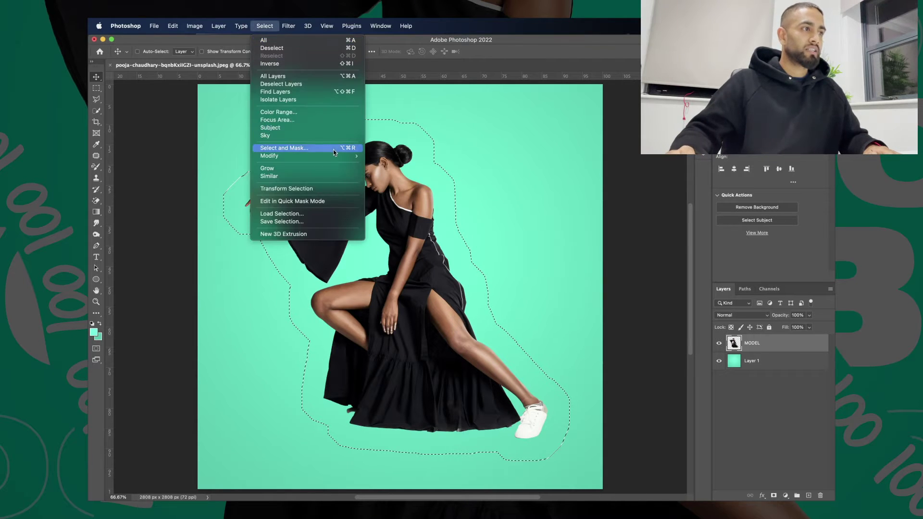
{"action": "mouse_move", "coordinate": [346, 155]}
{"action": "left_click", "coordinate": [405, 166]}
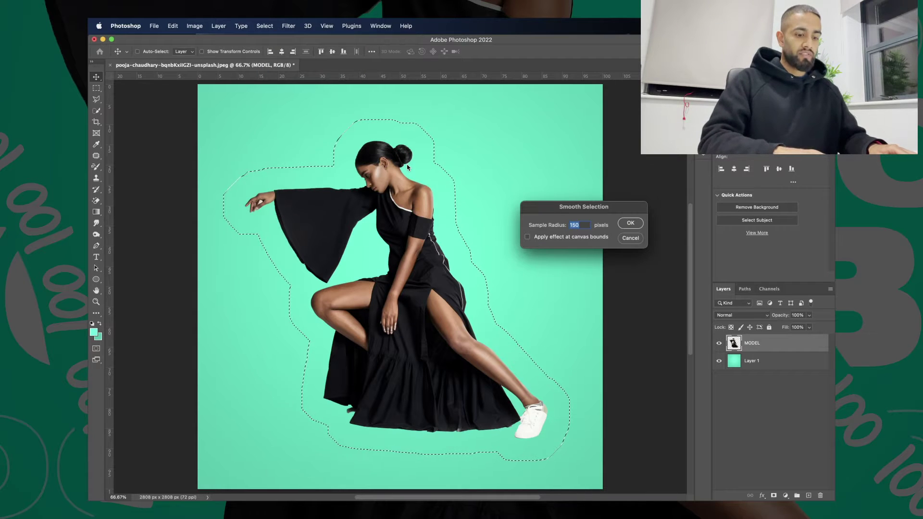
{"action": "key", "text": "Return"}
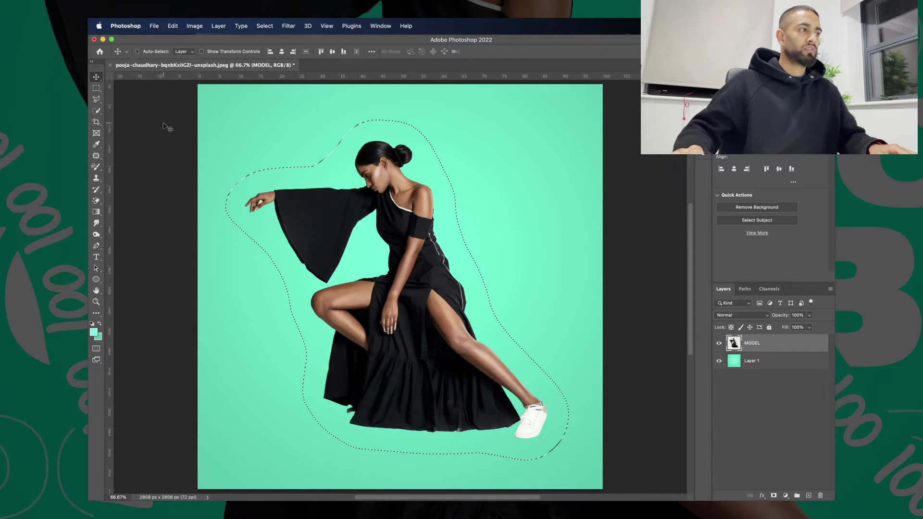
Convert the smoothed selection into a work path with a tolerance of 2.0 pixels
{"action": "left_click", "coordinate": [96, 88]}
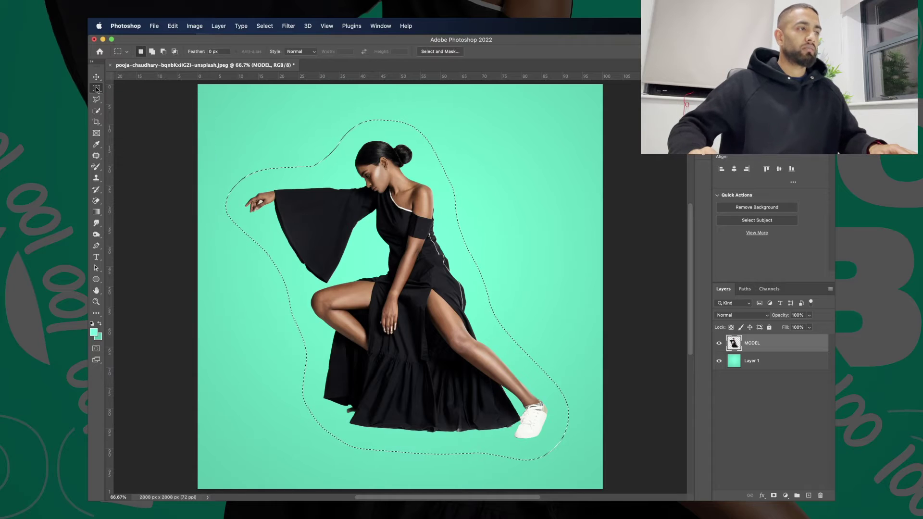
{"action": "right_click", "coordinate": [334, 153]}
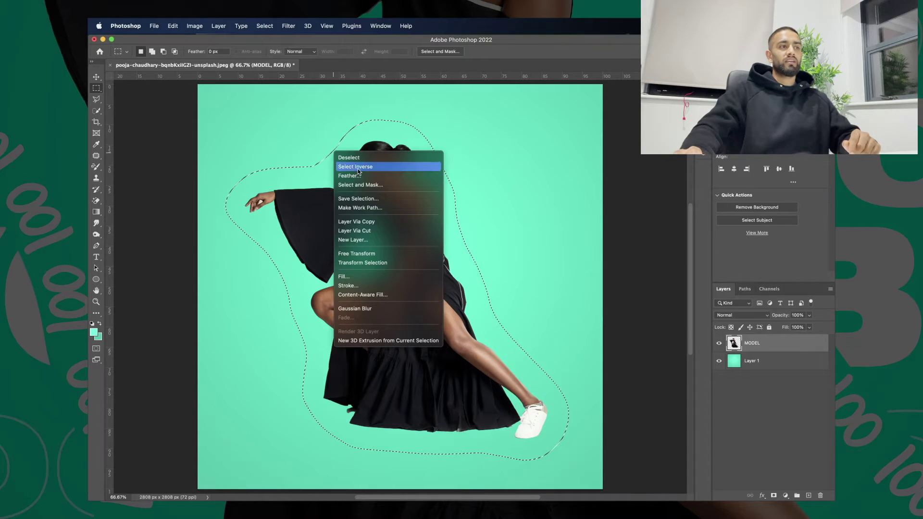
{"action": "left_click", "coordinate": [360, 207]}
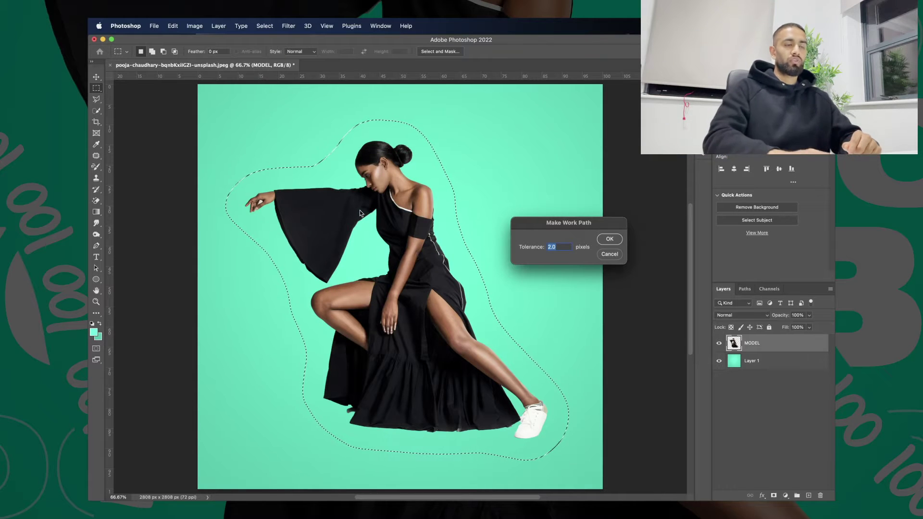
{"action": "key", "text": "Return"}
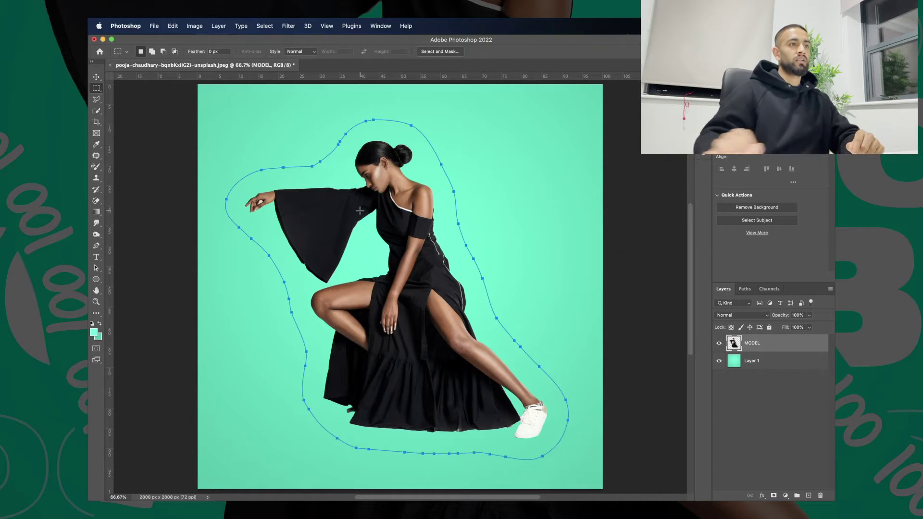
Start horizontal type on the work path above the model's head and enter the text 100
{"action": "left_click", "coordinate": [96, 258]}
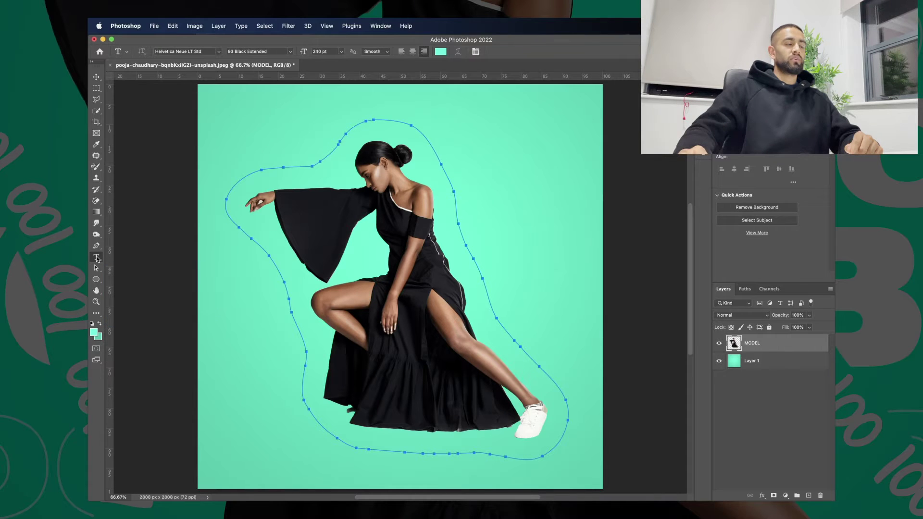
{"action": "left_click", "coordinate": [401, 121]}
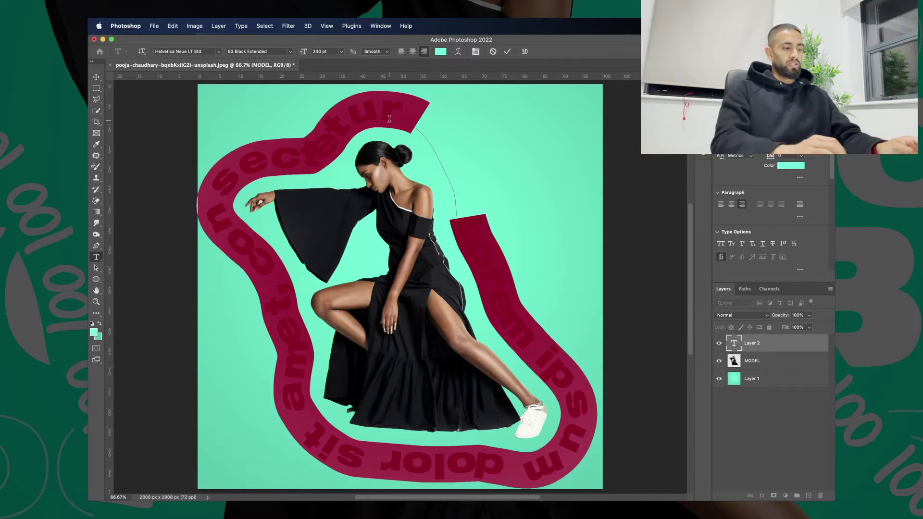
{"action": "type", "text": "100"}
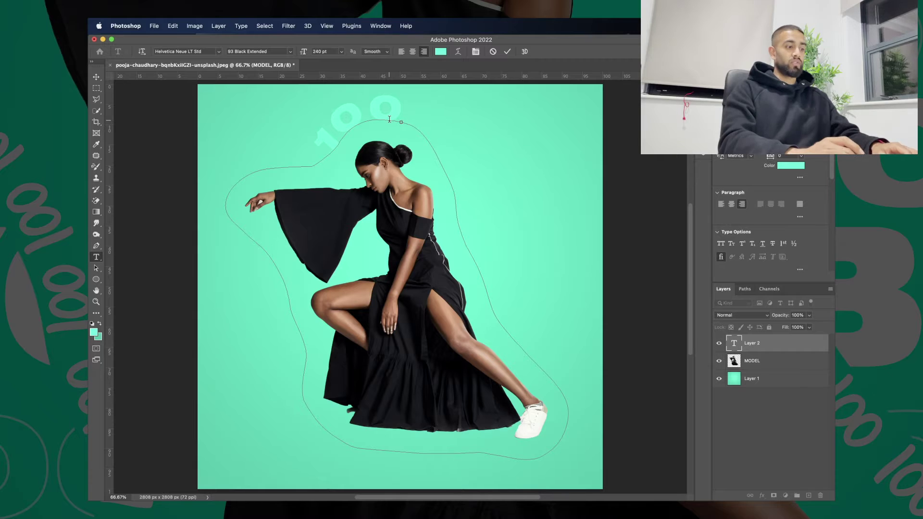
Copy the 100 text and paste it repeatedly so that it runs along the path around the model
{"action": "key", "text": "super+a"}
{"action": "key", "text": "super+c"}
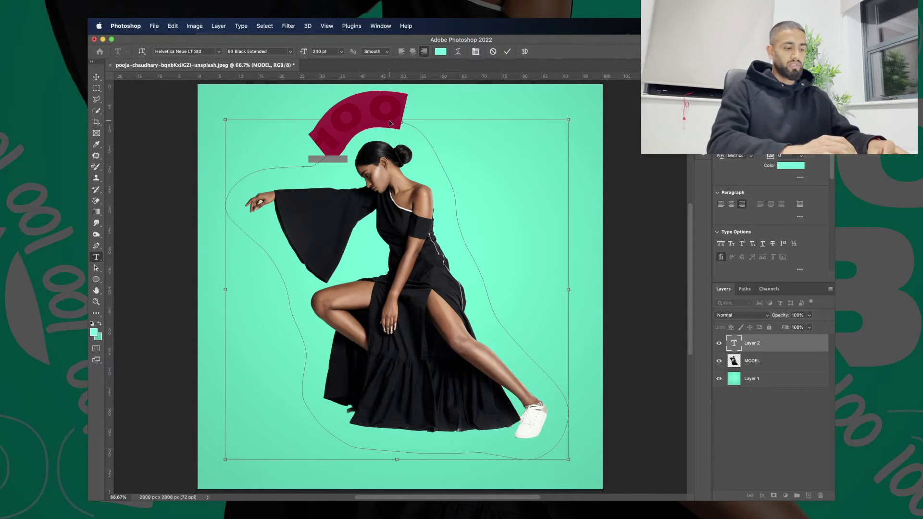
{"action": "left_click", "coordinate": [390, 120]}
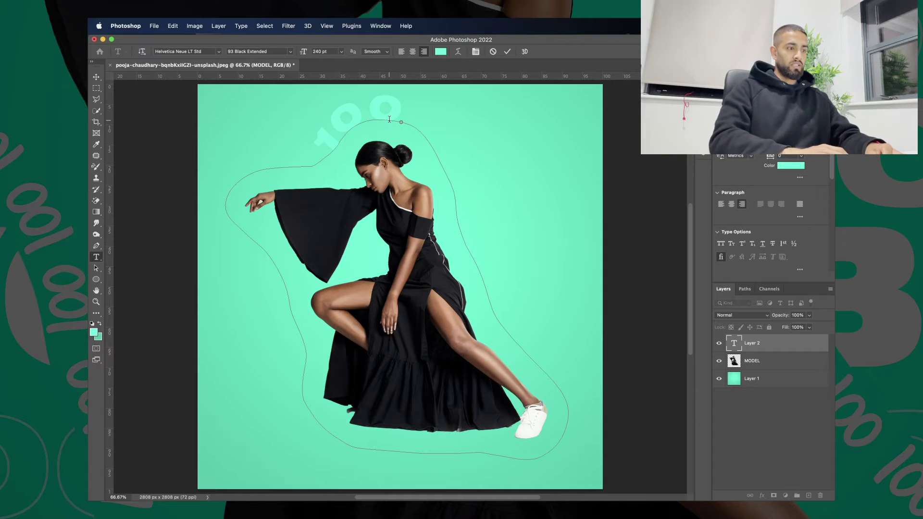
{"action": "key", "text": "super+v"}
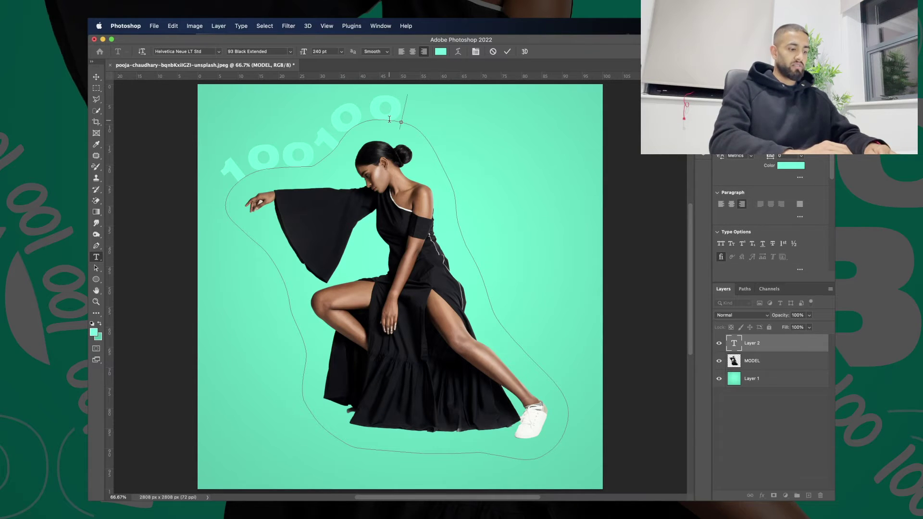
{"action": "key", "text": "super+v"}
{"action": "key", "text": "super+v"}
{"action": "key", "text": "super+v"}
{"action": "key", "text": "super+v"}
{"action": "key", "text": "super+v"}
{"action": "key", "text": "super+v"}
{"action": "key", "text": "super+v"}
{"action": "key", "text": "super+v"}
{"action": "key", "text": "super+v"}
{"action": "key", "text": "super+v"}
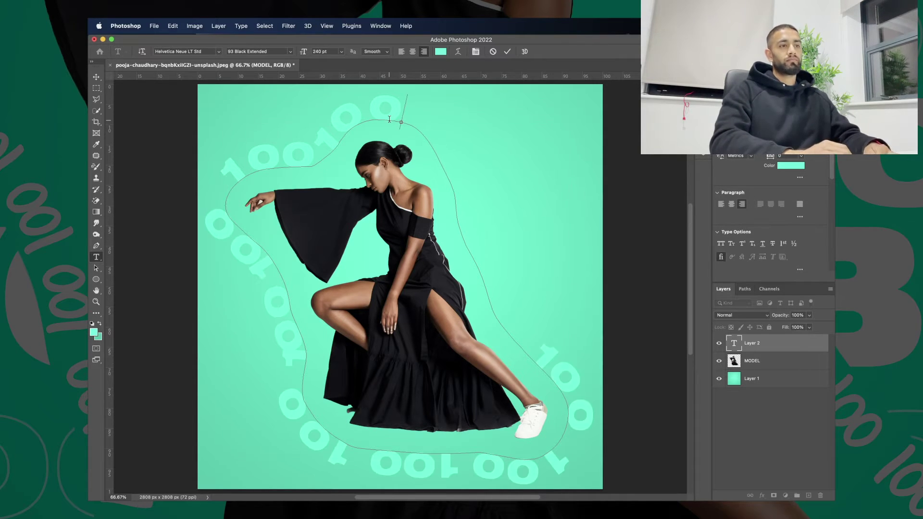
Set the font size of all the path text to 180 pt
{"action": "key", "text": "super+a"}
{"action": "left_click", "coordinate": [341, 52]}
{"action": "left_click", "coordinate": [319, 51]}
{"action": "type", "text": "180"}
{"action": "key", "text": "Return"}
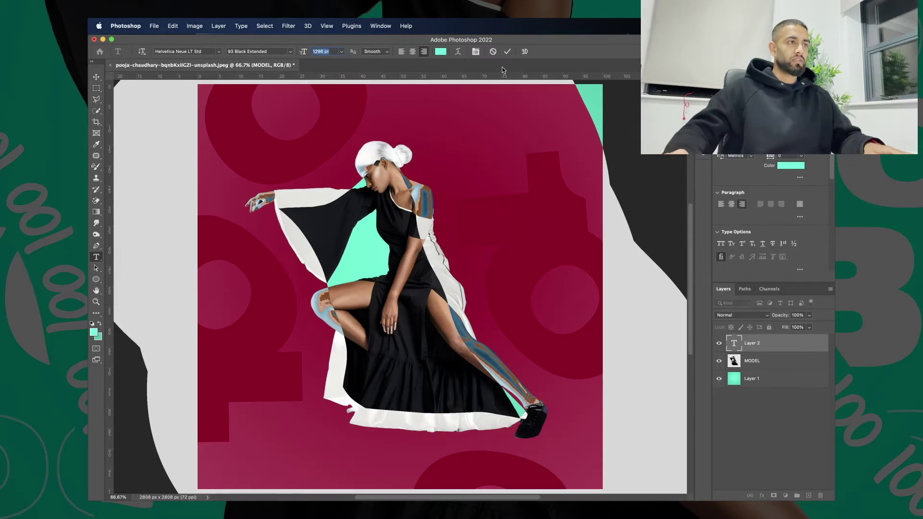
{"action": "type", "text": "180"}
{"action": "key", "text": "Return"}
Color the path text white and change its font to TrashHand
{"action": "left_click", "coordinate": [441, 52]}
{"action": "left_click", "coordinate": [635, 268]}
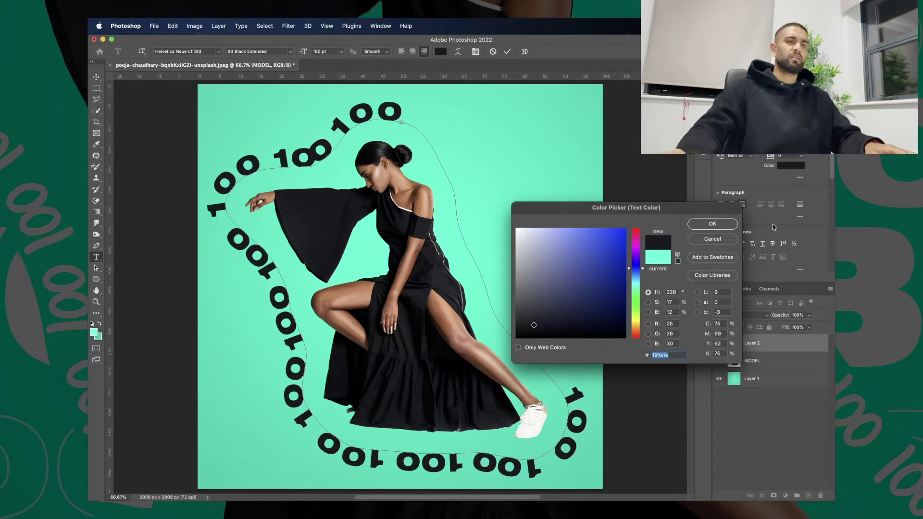
{"action": "left_click", "coordinate": [517, 230]}
{"action": "left_click", "coordinate": [712, 224]}
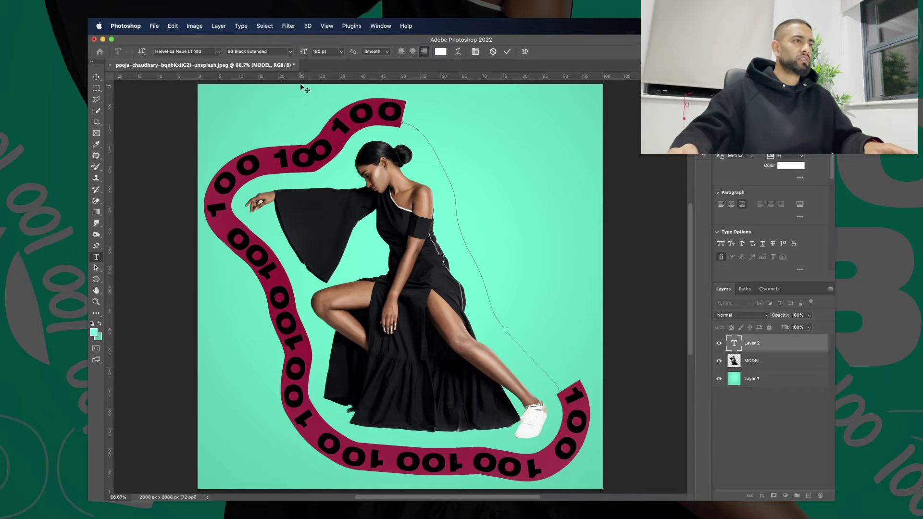
{"action": "left_click", "coordinate": [217, 53]}
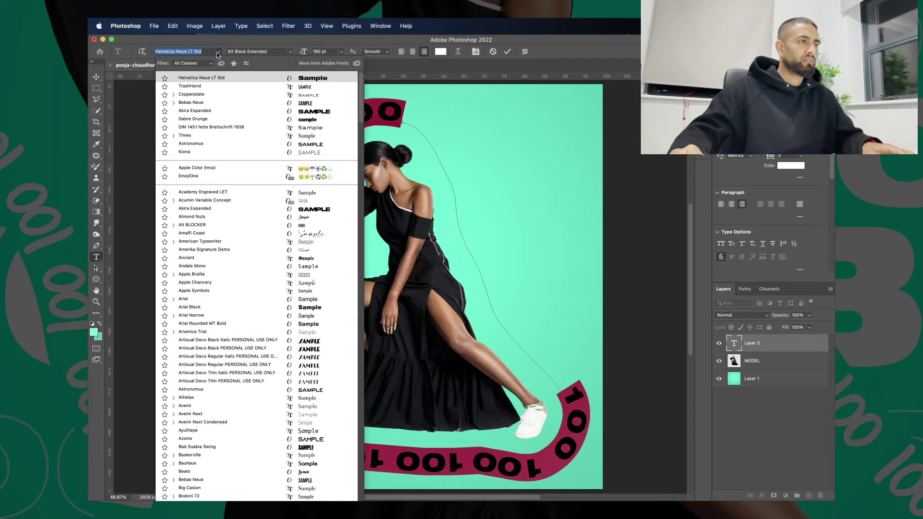
{"action": "left_click", "coordinate": [306, 87]}
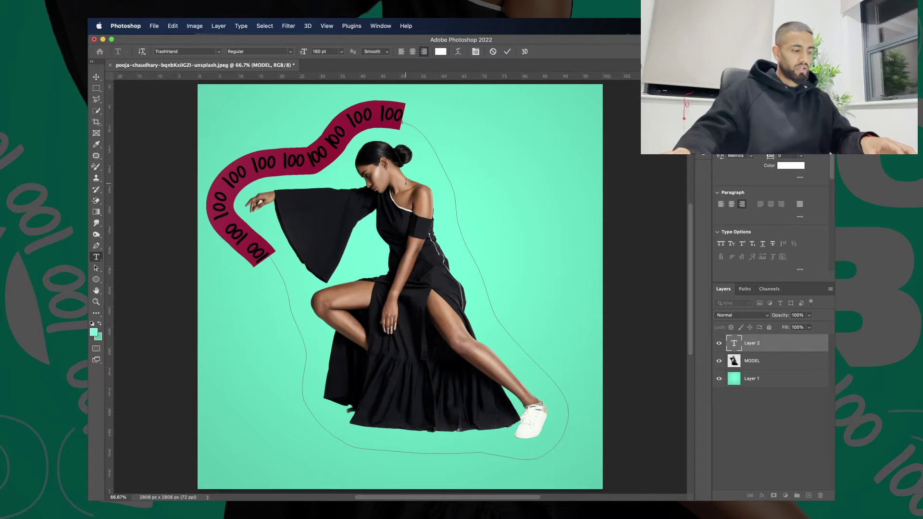
Paste more copies of 100 at the end of the path text until the whole outline is filled, and commit the text
{"action": "left_click", "coordinate": [404, 117]}
{"action": "key", "text": "cmd+v"}
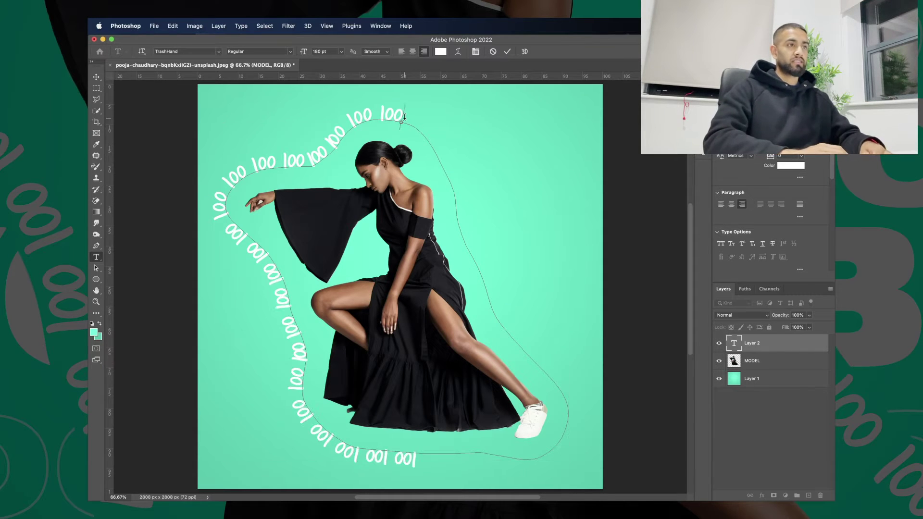
{"action": "key", "text": "cmd+v"}
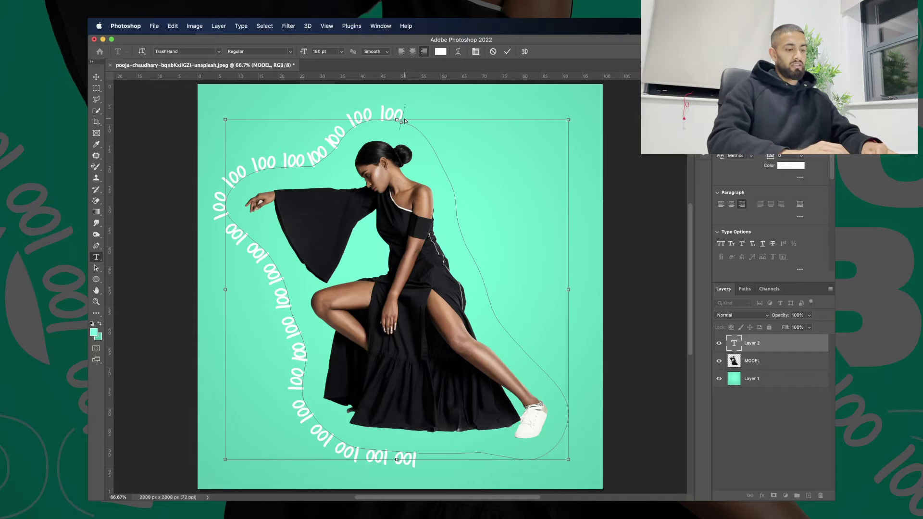
{"action": "key", "text": "cmd+v"}
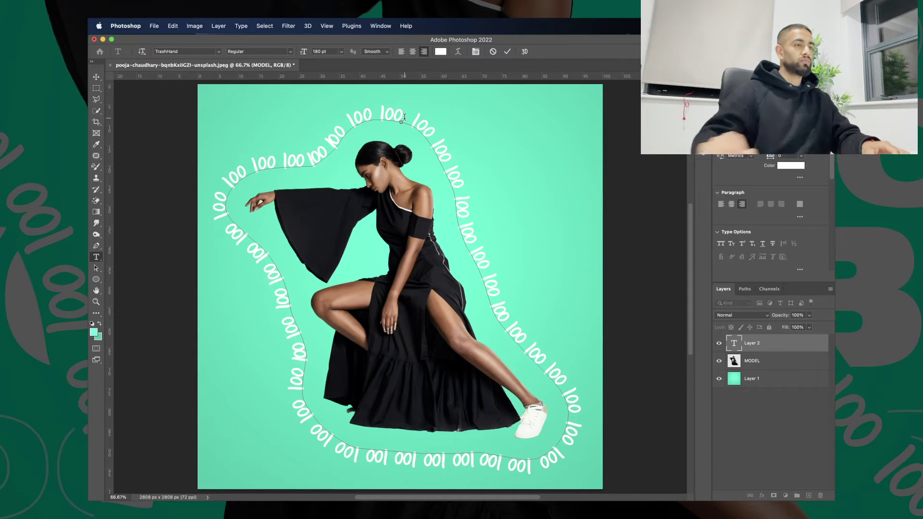
{"action": "left_click", "coordinate": [97, 77]}
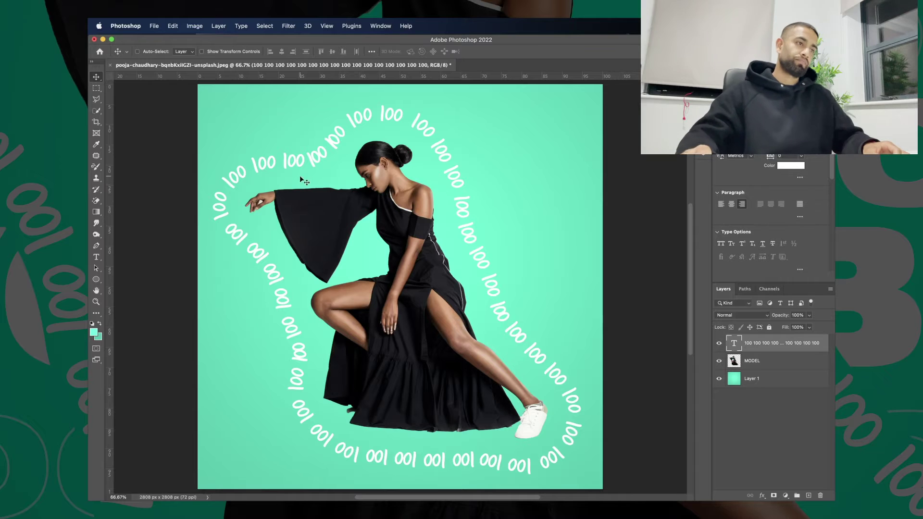
Deselect all layers with the Horizontal Type tool active and hide the 100 path text layer
{"action": "left_click", "coordinate": [98, 257]}
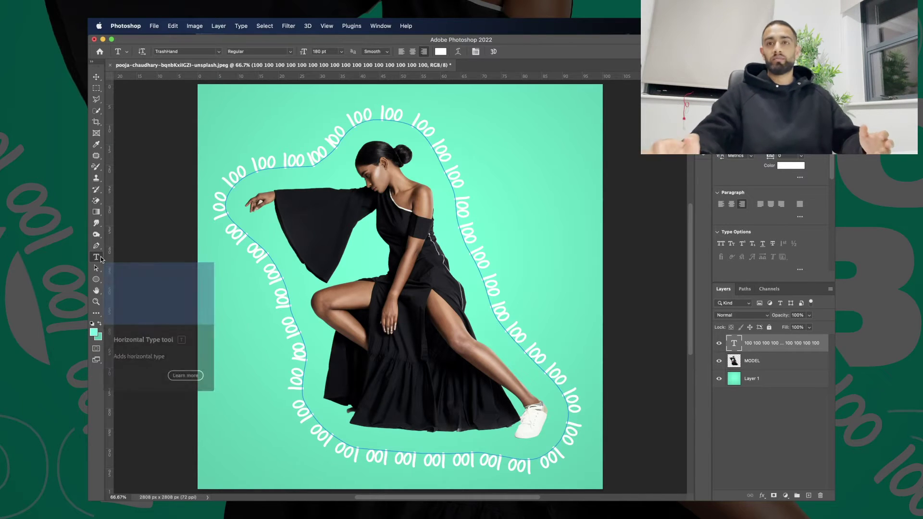
{"action": "key", "text": "super+0"}
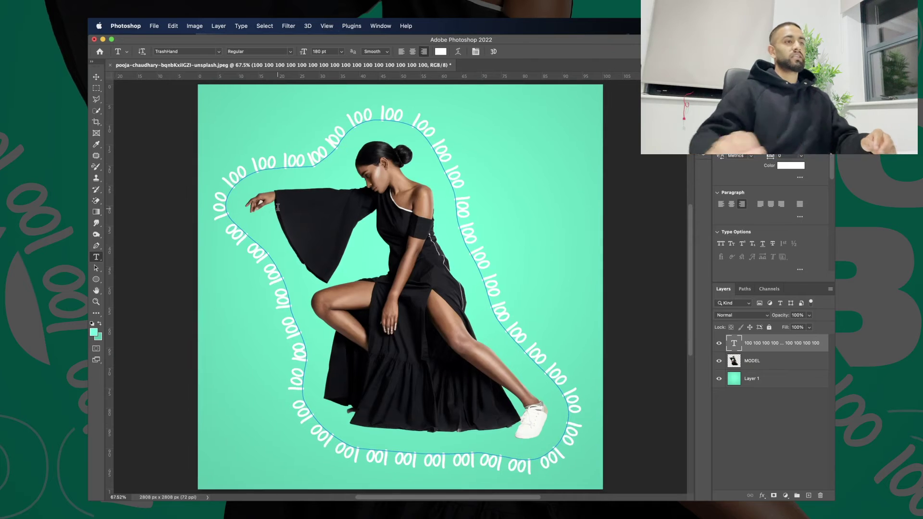
{"action": "left_click", "coordinate": [762, 422]}
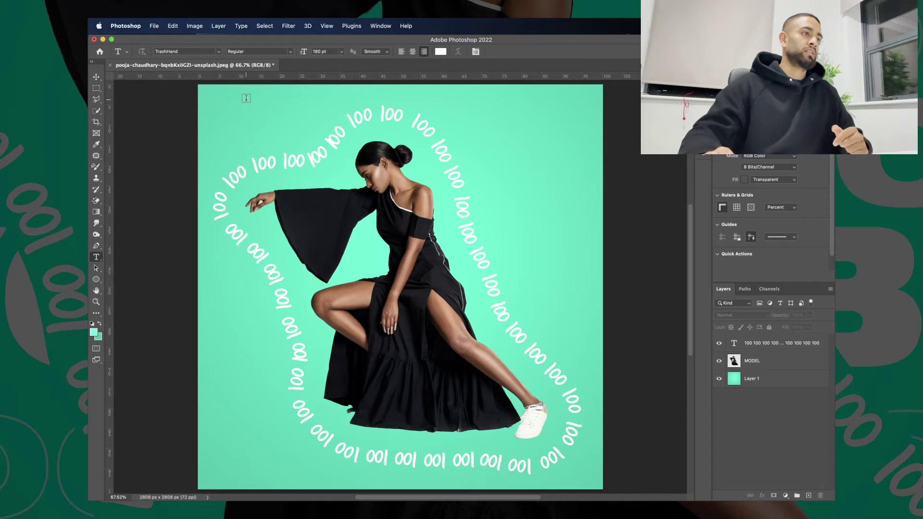
{"action": "key", "text": "super+comma"}
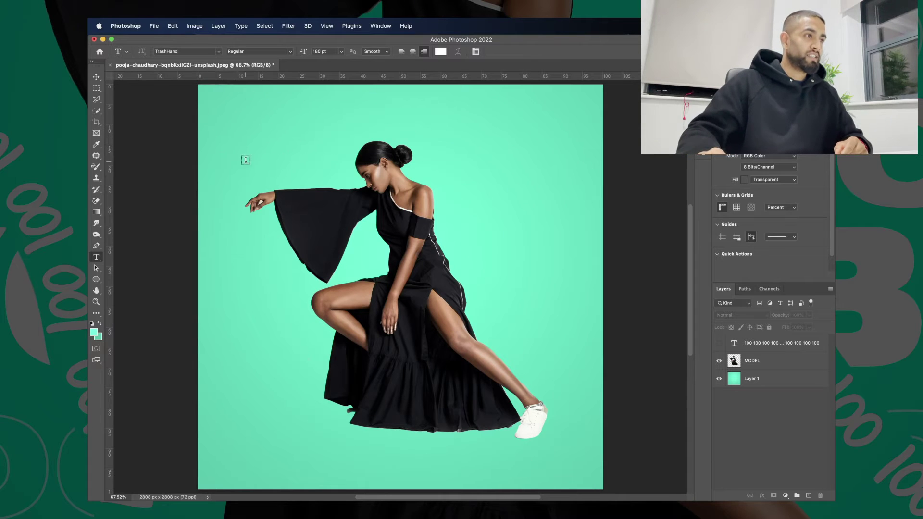
Add a left-aligned text line reading 100 DAYS OF in Helvetica Neue LT Std 93 Black Extended near the canvas's upper edge
{"action": "left_click", "coordinate": [237, 146]}
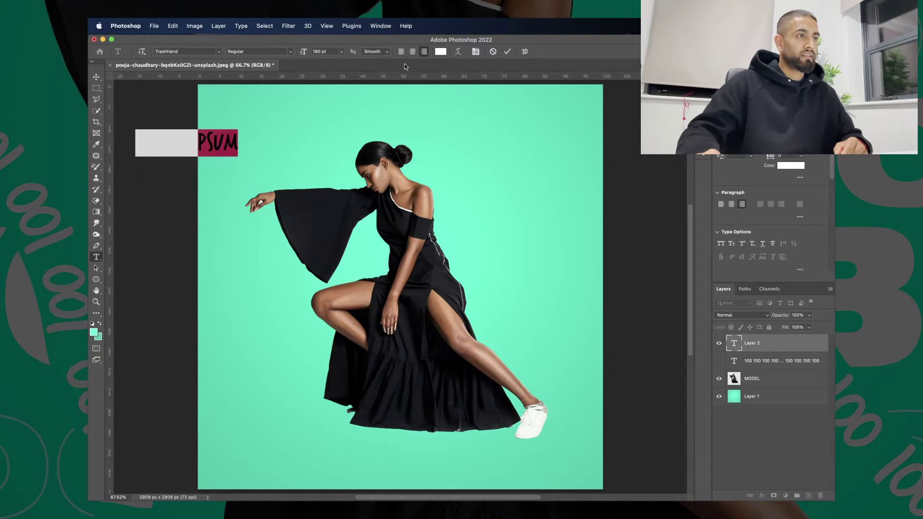
{"action": "left_click", "coordinate": [401, 51]}
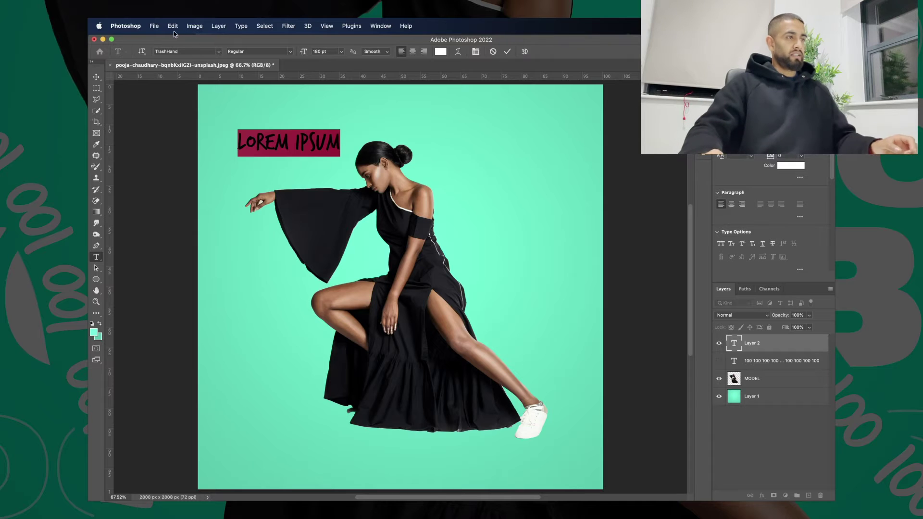
{"action": "left_click", "coordinate": [219, 51]}
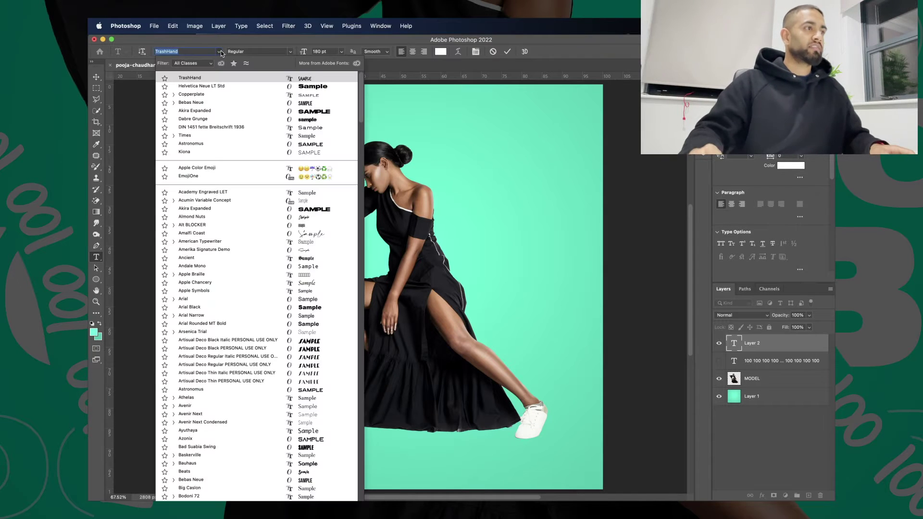
{"action": "left_click", "coordinate": [327, 87]}
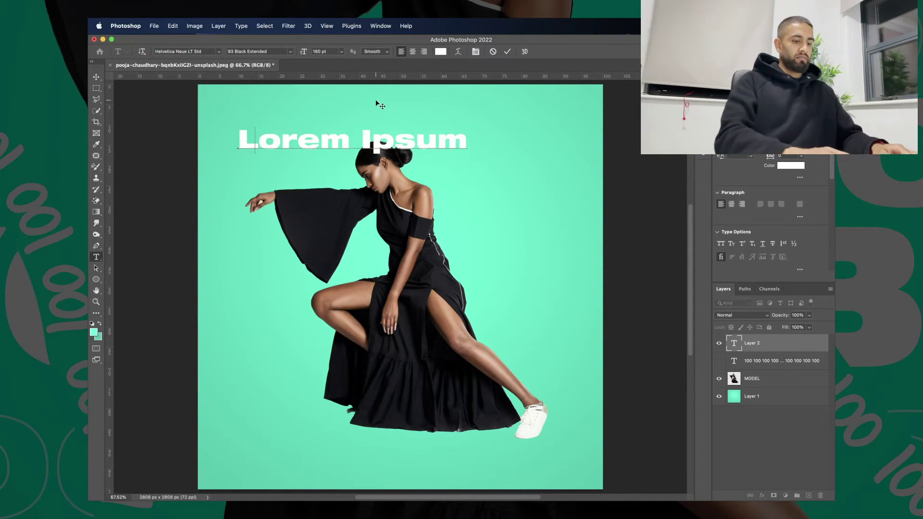
{"action": "type", "text": "100"}
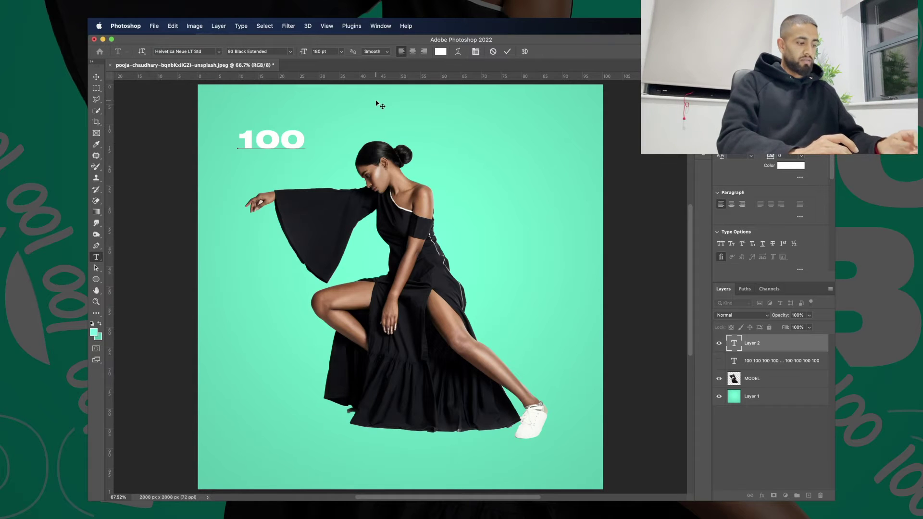
{"action": "type", "text": " DAYS"}
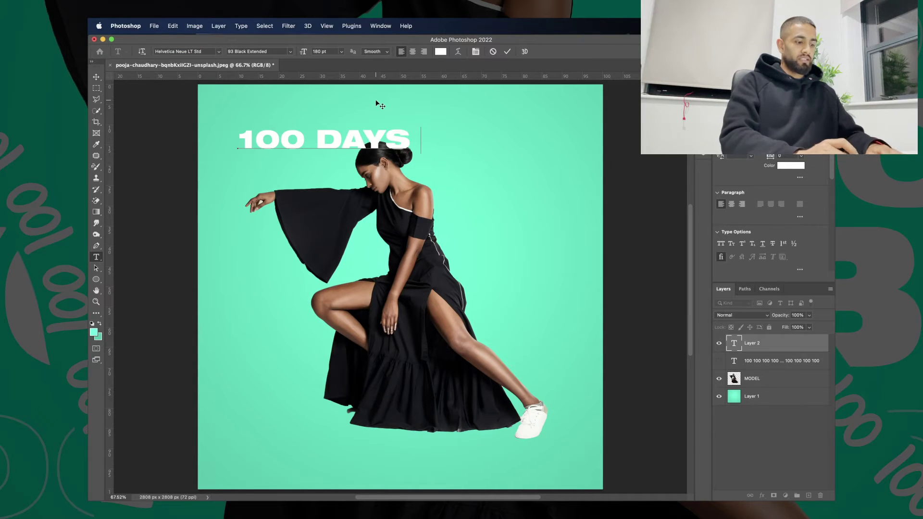
{"action": "type", "text": " OF"}
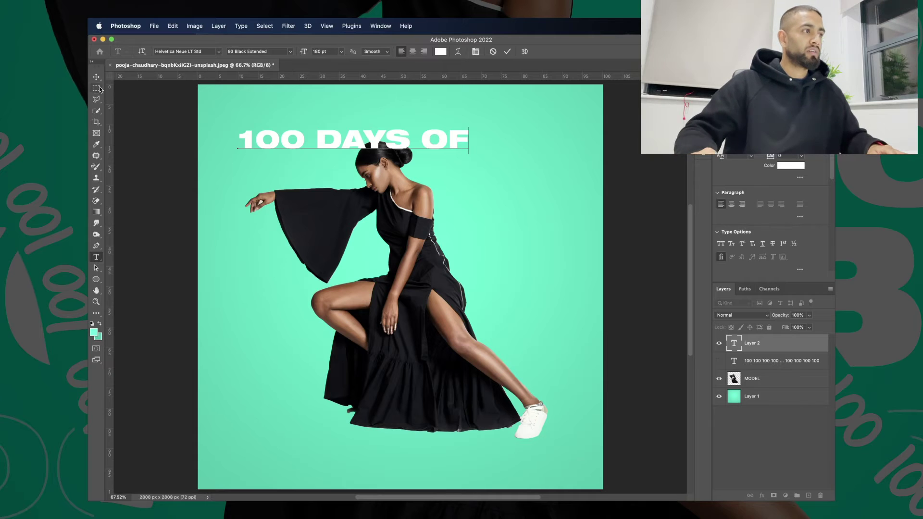
Move the 100 DAYS OF text to the canvas's upper-left area and scale it up to span nearly the full canvas width
{"action": "left_click", "coordinate": [97, 78]}
{"action": "left_click_drag", "start_coordinate": [322, 142], "coordinate": [293, 112]}
{"action": "key", "text": "ctrl+t"}
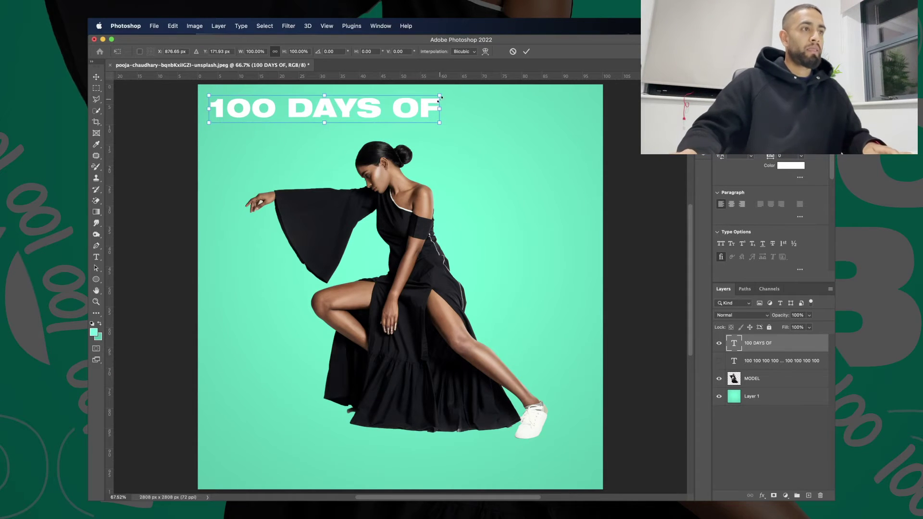
{"action": "left_click_drag", "start_coordinate": [439, 109], "coordinate": [552, 123]}
{"action": "key", "text": "Return"}
Duplicate the 100 DAYS OF line, place the copy directly beneath the original, and change its wording to YOUTUBE
{"action": "right_click", "coordinate": [777, 341]}
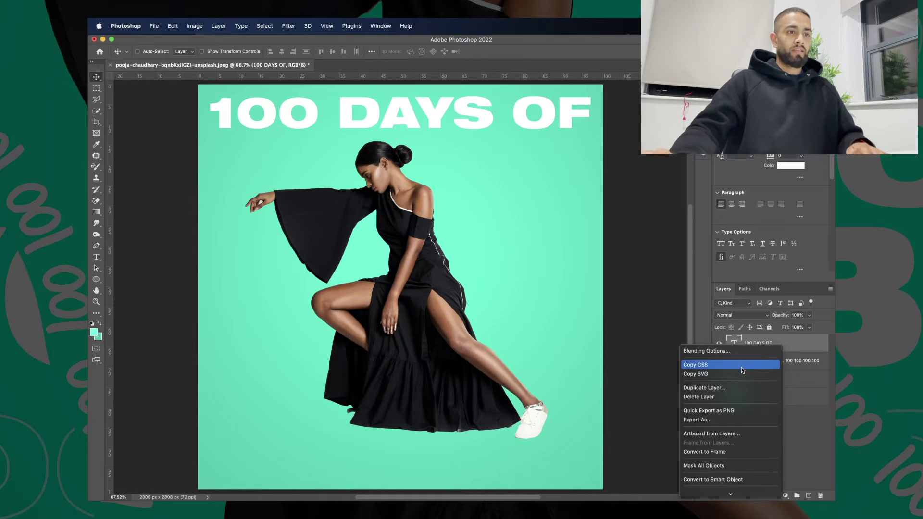
{"action": "left_click", "coordinate": [750, 387]}
{"action": "left_click_drag", "start_coordinate": [541, 130], "coordinate": [540, 160]}
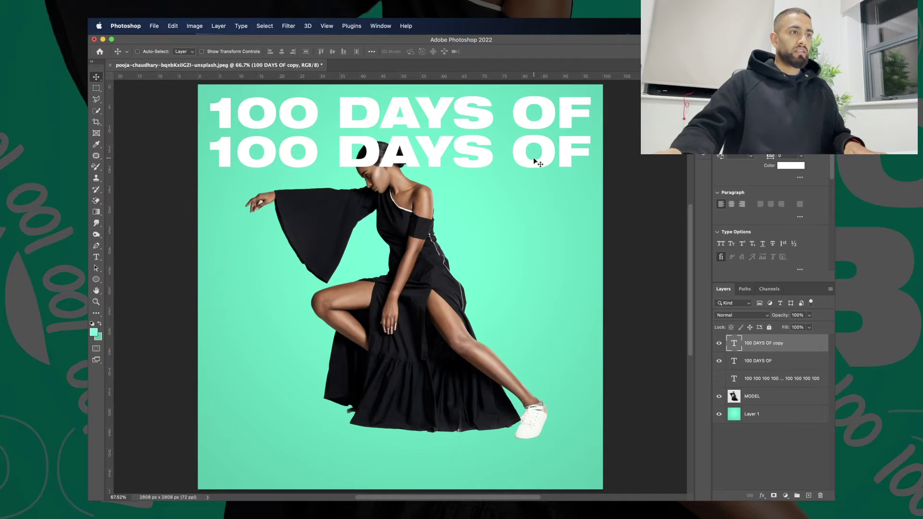
{"action": "double_click", "coordinate": [533, 157]}
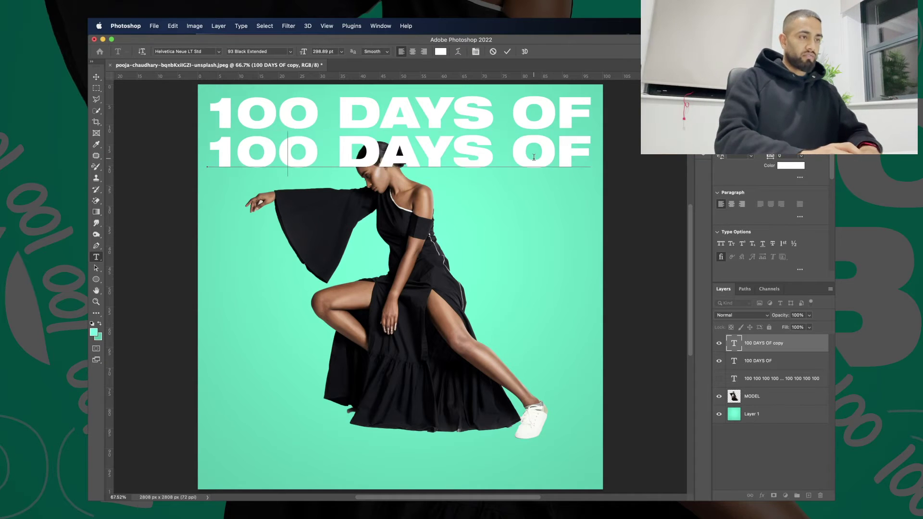
{"action": "type", "text": "YOUTUBE"}
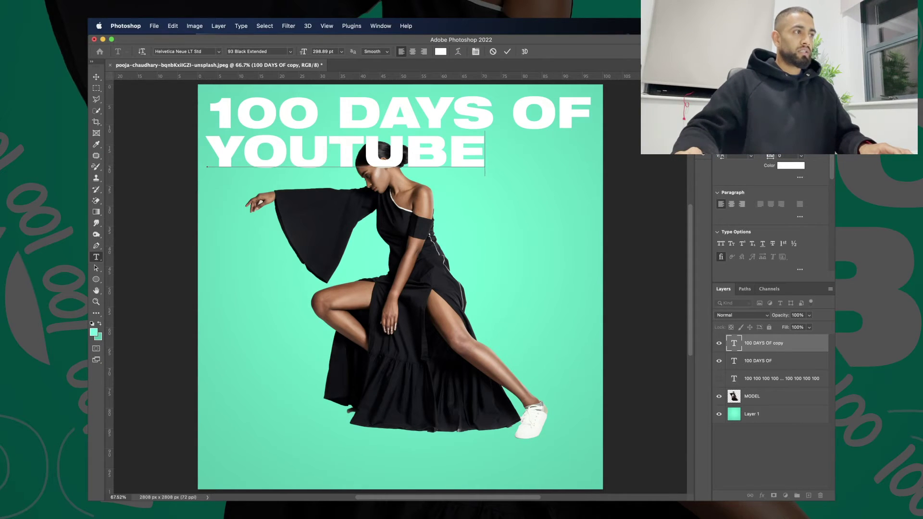
Scale and nudge the YOUTUBE text so both its edges line up with the 100 DAYS OF line above it
{"action": "left_click", "coordinate": [96, 77]}
{"action": "key", "text": "super+t"}
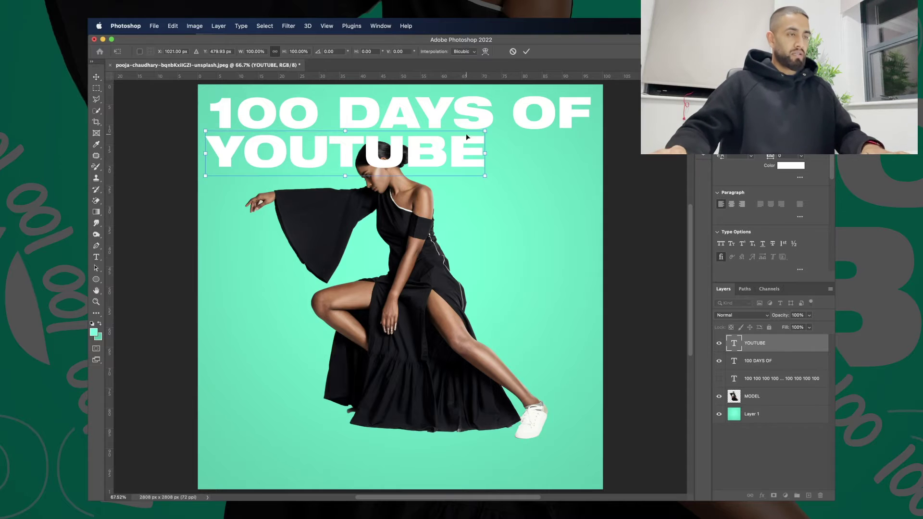
{"action": "left_click_drag", "start_coordinate": [485, 154], "coordinate": [589, 154]}
{"action": "key", "text": "Return"}
{"action": "left_click_drag", "start_coordinate": [517, 149], "coordinate": [518, 157]}
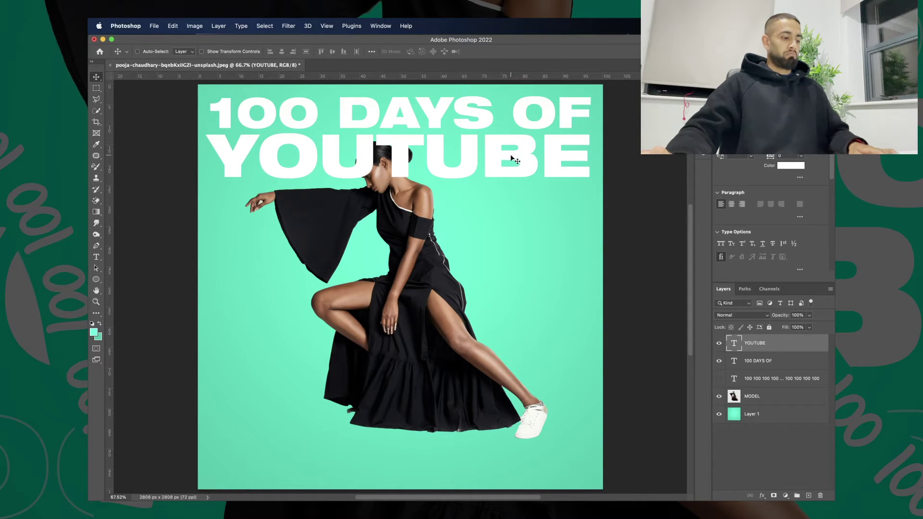
{"action": "key", "text": "ctrl+t"}
{"action": "left_click_drag", "start_coordinate": [206, 158], "coordinate": [211, 159]}
{"action": "key", "text": "Return"}
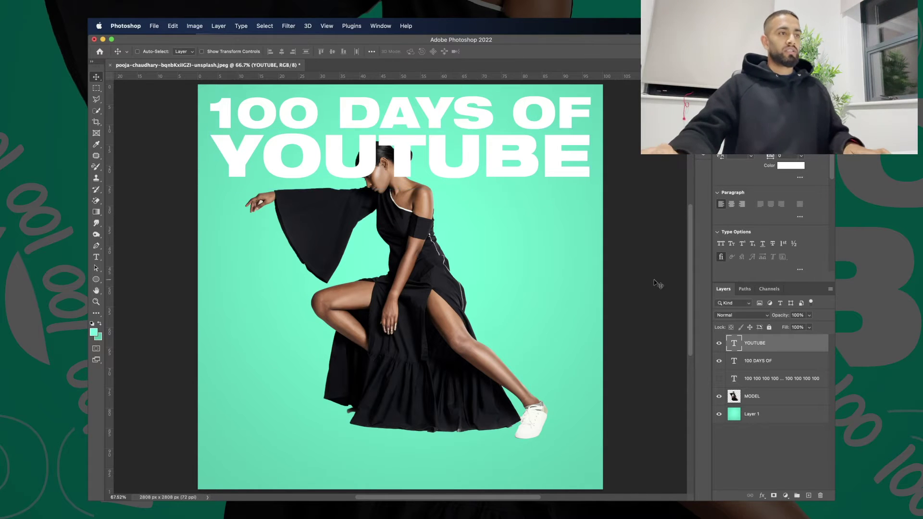
Duplicate the YOUTUBE and 100 DAYS OF layers together and position the copied pair directly below the original two lines
{"action": "left_click", "coordinate": [766, 362], "text": "shift"}
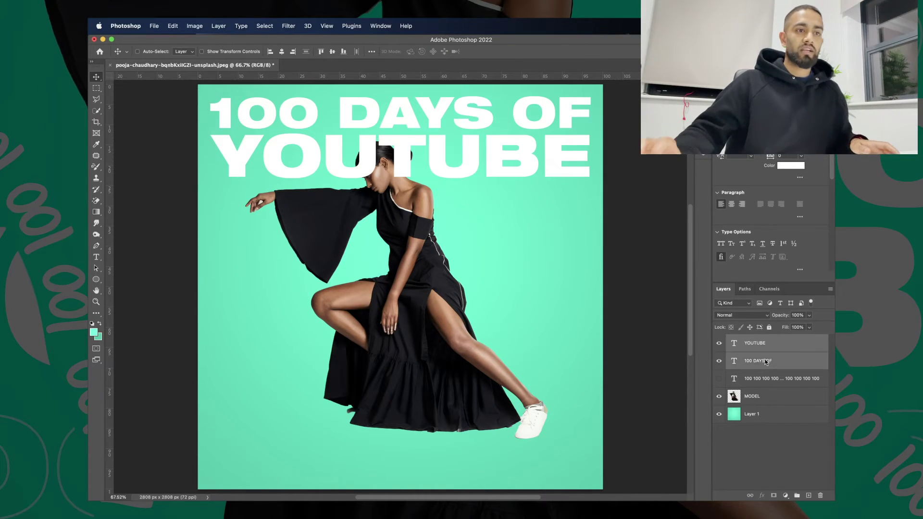
{"action": "right_click", "coordinate": [766, 361]}
{"action": "left_click", "coordinate": [723, 399]}
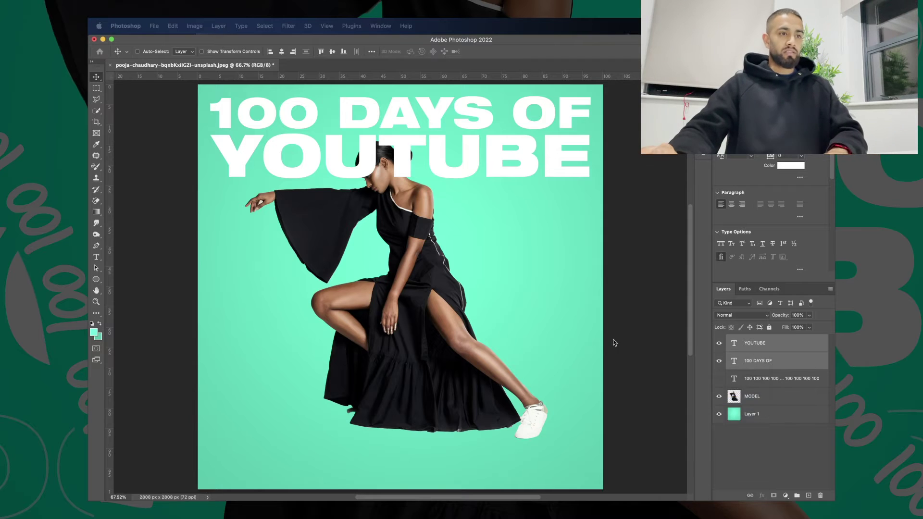
{"action": "left_click_drag", "start_coordinate": [548, 155], "coordinate": [549, 247]}
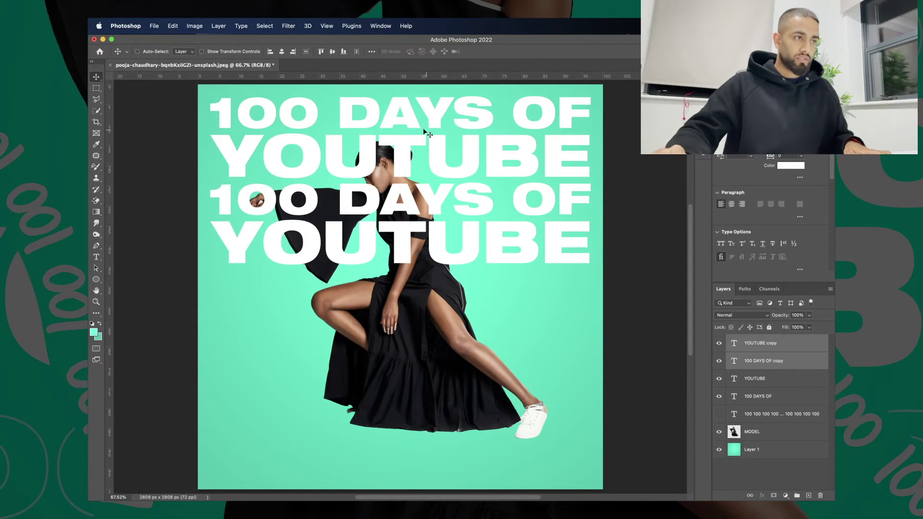
{"action": "left_click_drag", "start_coordinate": [453, 240], "coordinate": [449, 237]}
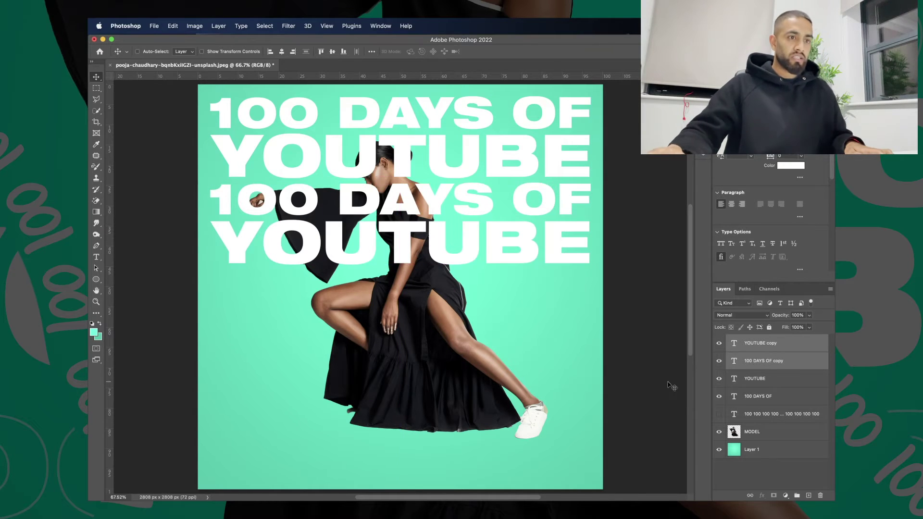
Keep duplicating the two-line text pair and stacking the copies downward until they reach the canvas's lower edge
{"action": "right_click", "coordinate": [774, 347]}
{"action": "left_click", "coordinate": [702, 378]}
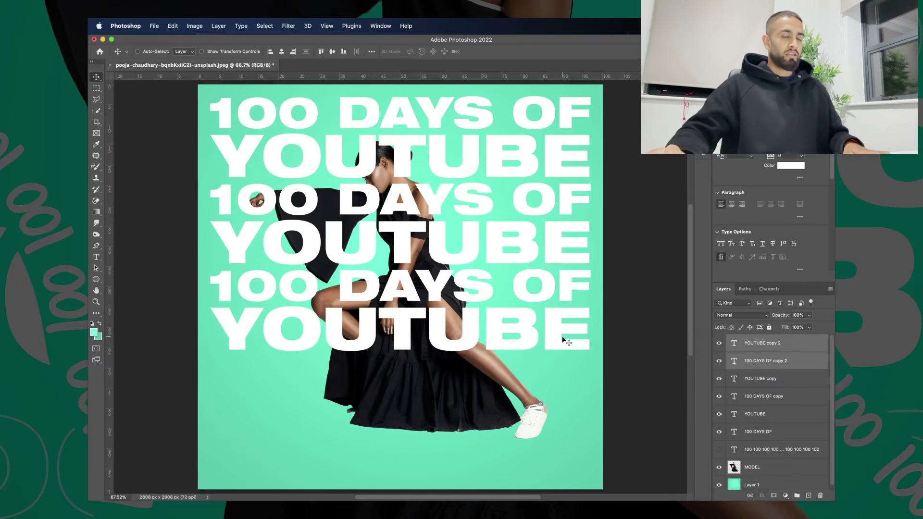
{"action": "left_click_drag", "start_coordinate": [567, 340], "coordinate": [551, 414]}
{"action": "right_click", "coordinate": [771, 349]}
{"action": "left_click", "coordinate": [702, 379]}
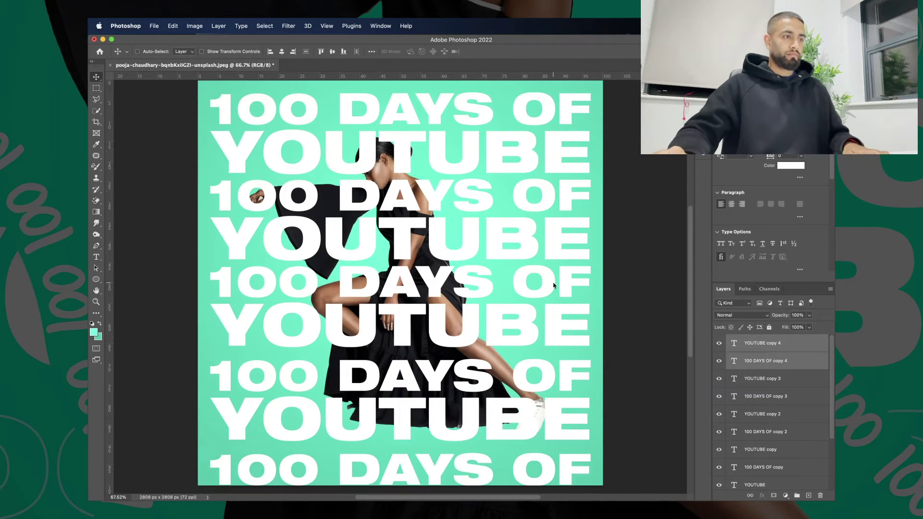
Select all the 100 DAYS OF and YOUTUBE layers and shift them up together, centred so the text runs off both canvas ends
{"action": "scroll", "coordinate": [776, 375], "scroll_direction": "down", "scroll_amount": 3}
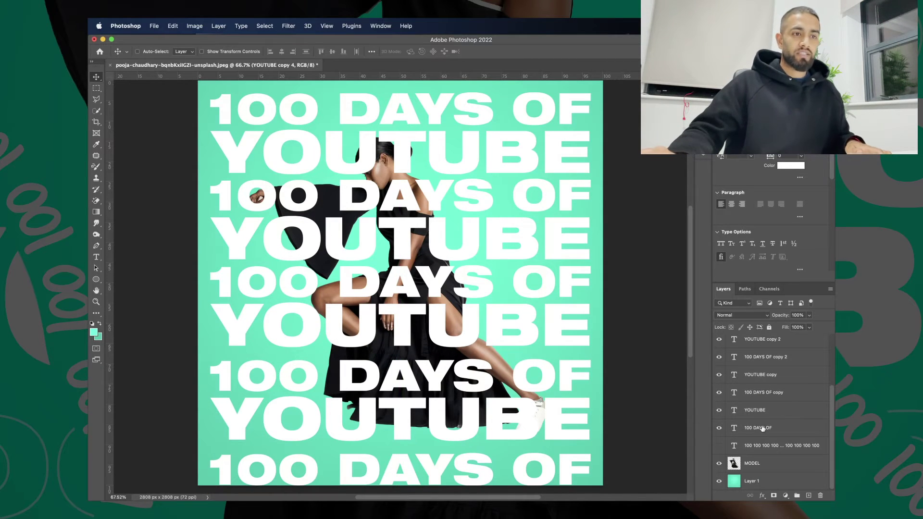
{"action": "left_click", "coordinate": [762, 428], "text": "shift"}
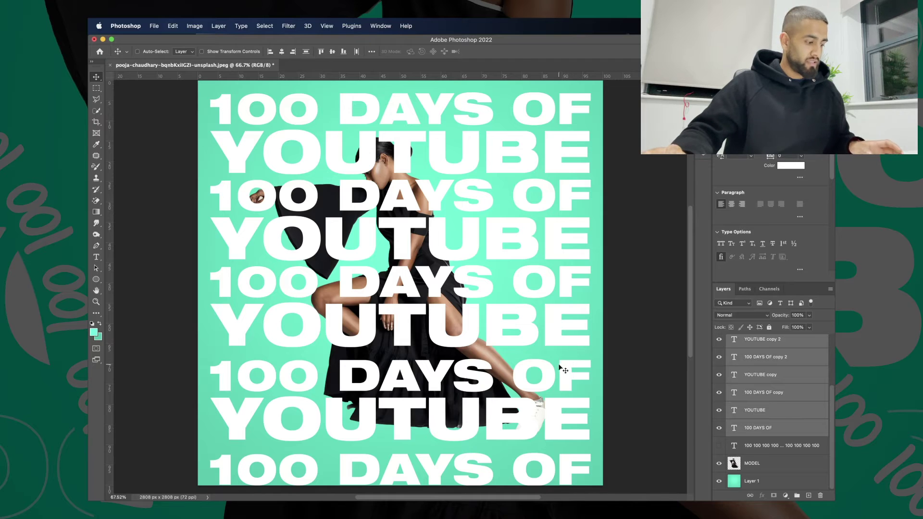
{"action": "left_click_drag", "start_coordinate": [557, 369], "coordinate": [554, 336]}
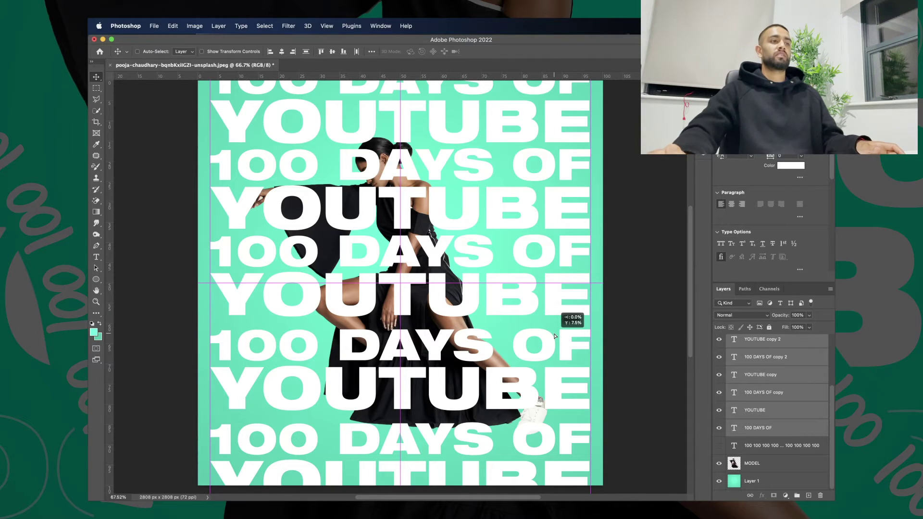
{"action": "left_click_drag", "start_coordinate": [555, 336], "coordinate": [555, 335]}
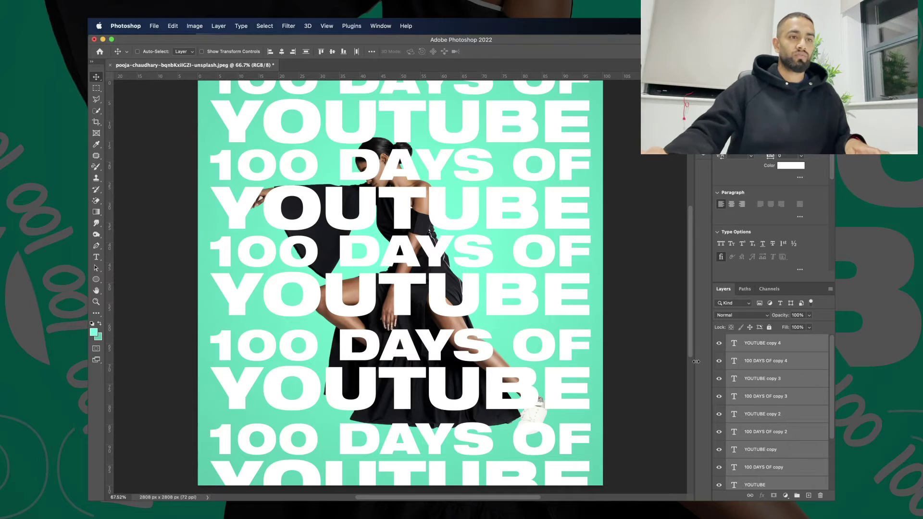
Group all the 100 DAYS OF and YOUTUBE text layers and hide the group
{"action": "left_click", "coordinate": [807, 380]}
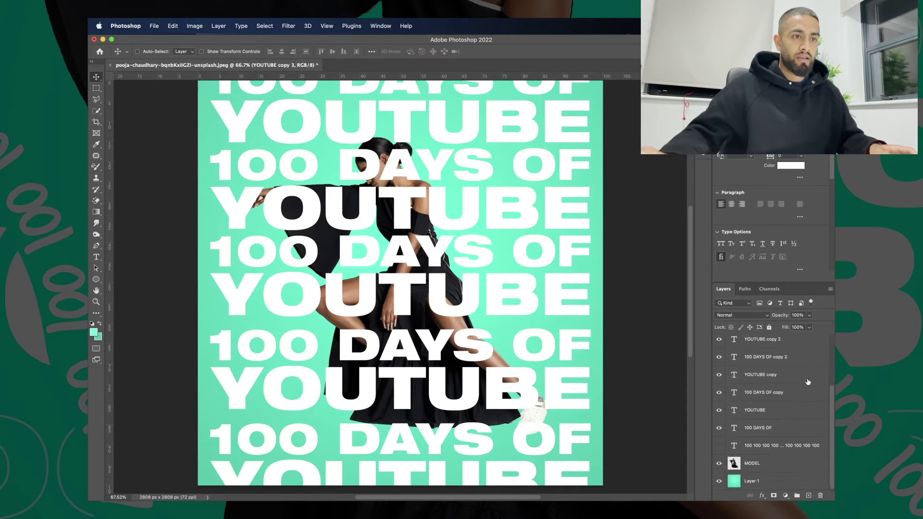
{"action": "left_click", "coordinate": [774, 344]}
{"action": "scroll", "coordinate": [786, 386], "scroll_direction": "down", "scroll_amount": 3}
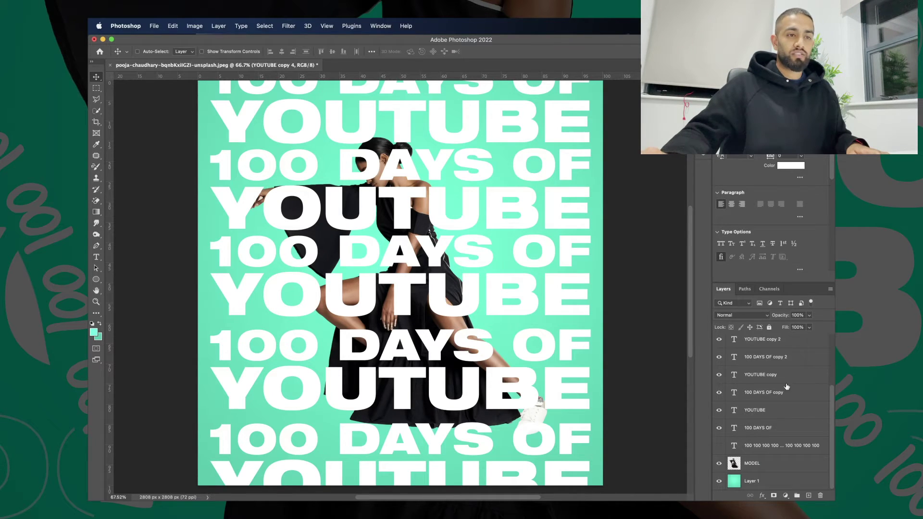
{"action": "left_click", "coordinate": [773, 429], "text": "shift"}
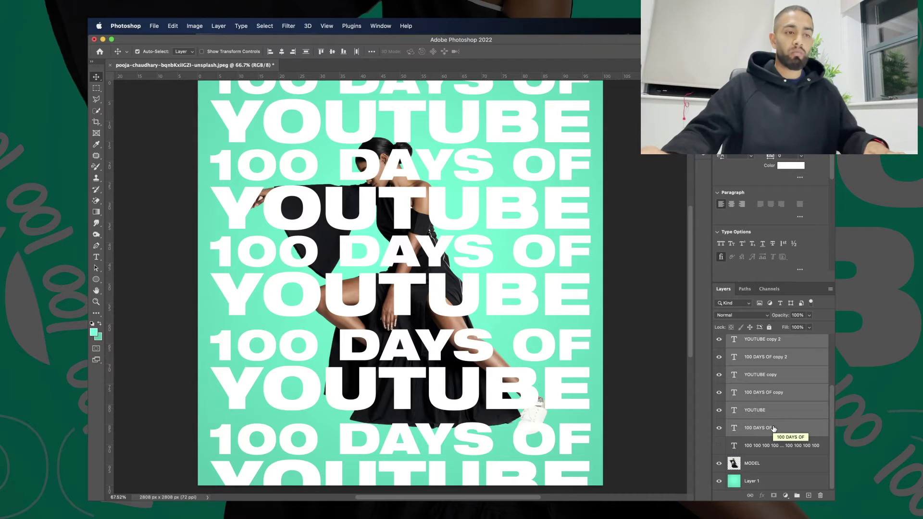
{"action": "key", "text": "super+g"}
{"action": "left_click", "coordinate": [719, 340]}
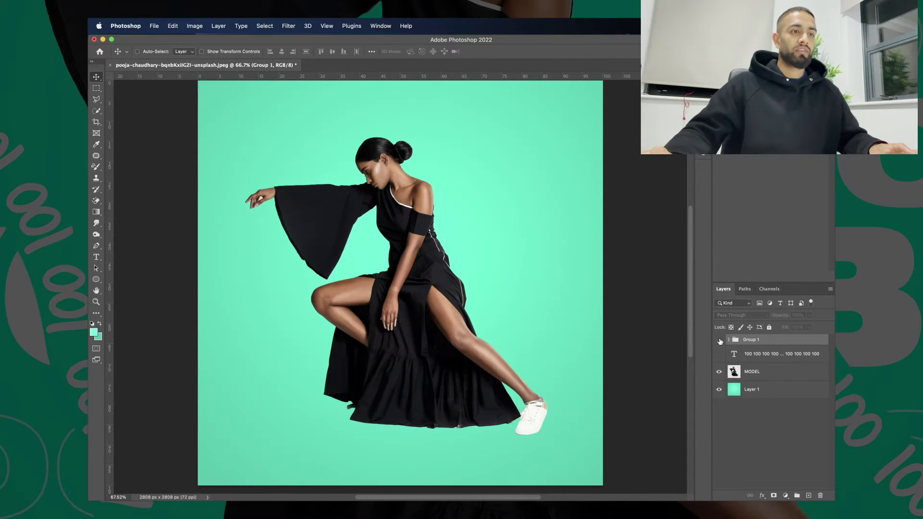
Show the 100 path text layer, lower its opacity so it is partly transparent, and deselect all layers
{"action": "left_click", "coordinate": [720, 355]}
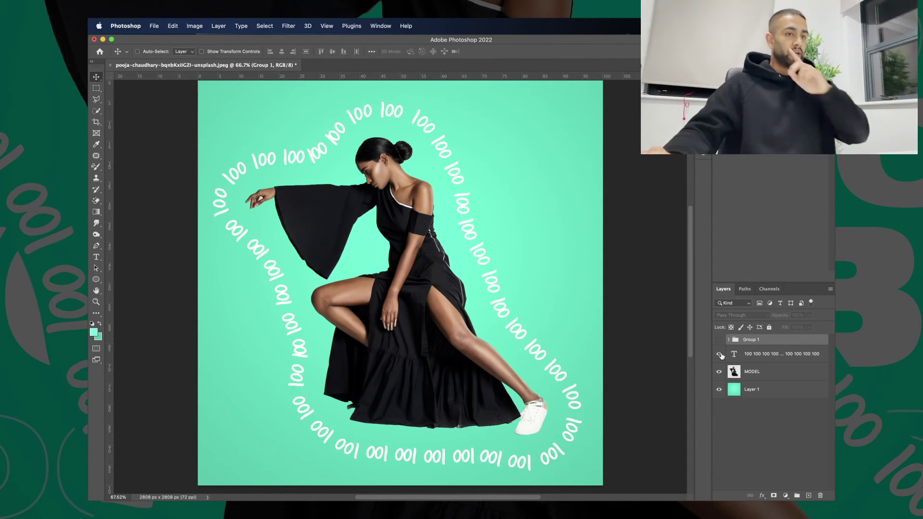
{"action": "left_click", "coordinate": [773, 357]}
{"action": "left_click", "coordinate": [810, 317]}
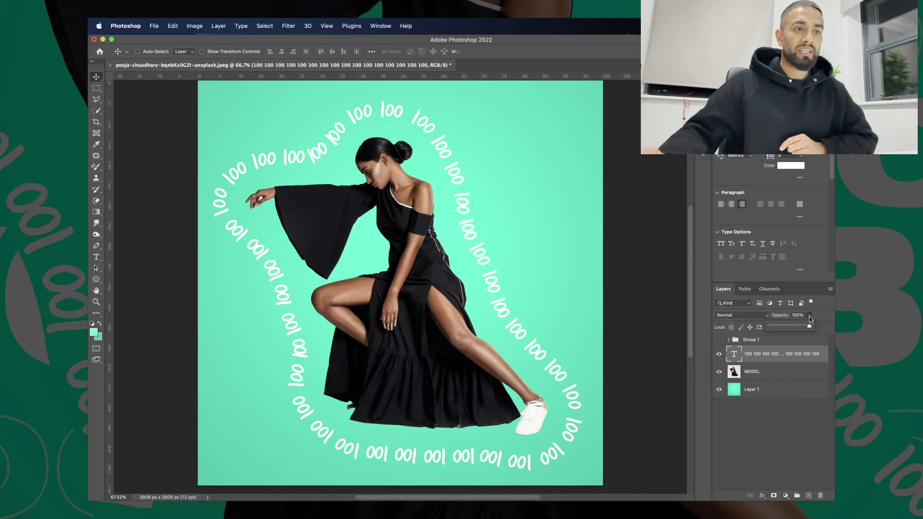
{"action": "left_click_drag", "start_coordinate": [810, 318], "coordinate": [788, 325]}
{"action": "left_click", "coordinate": [785, 410]}
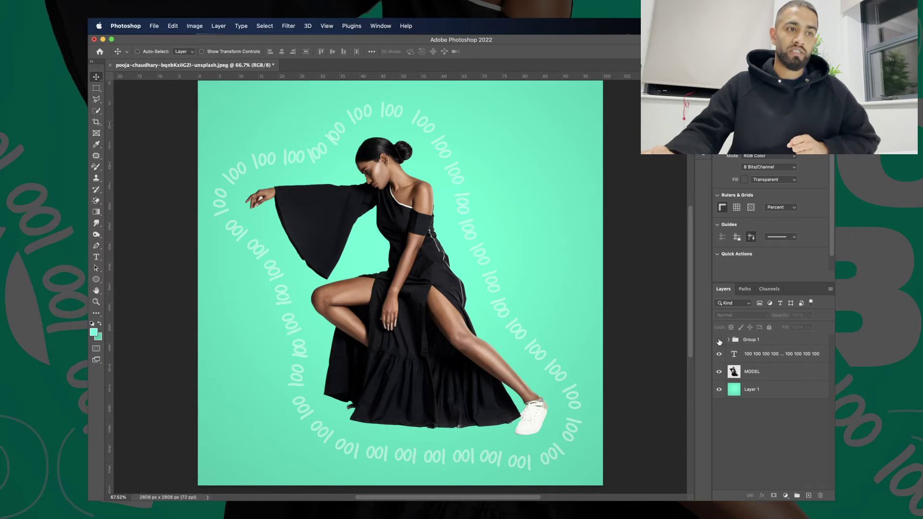
Show the grouped 100 DAYS OF YOUTUBE text and rename the group BACKGROUND TEXT
{"action": "left_click", "coordinate": [719, 340]}
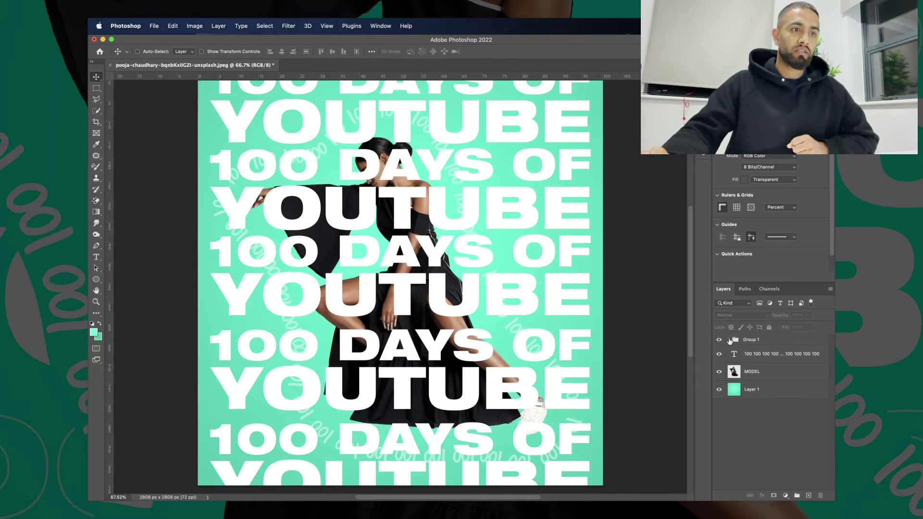
{"action": "double_click", "coordinate": [751, 340]}
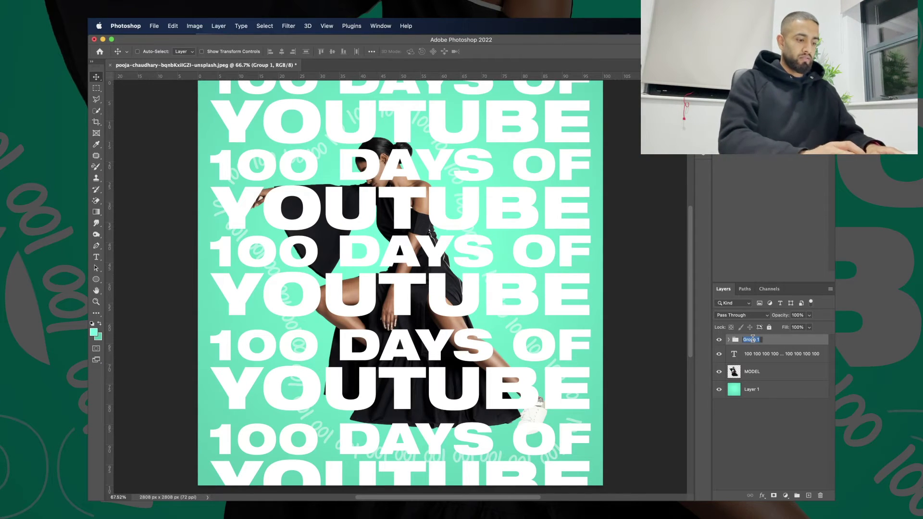
{"action": "type", "text": "BACKGROUND TEXT"}
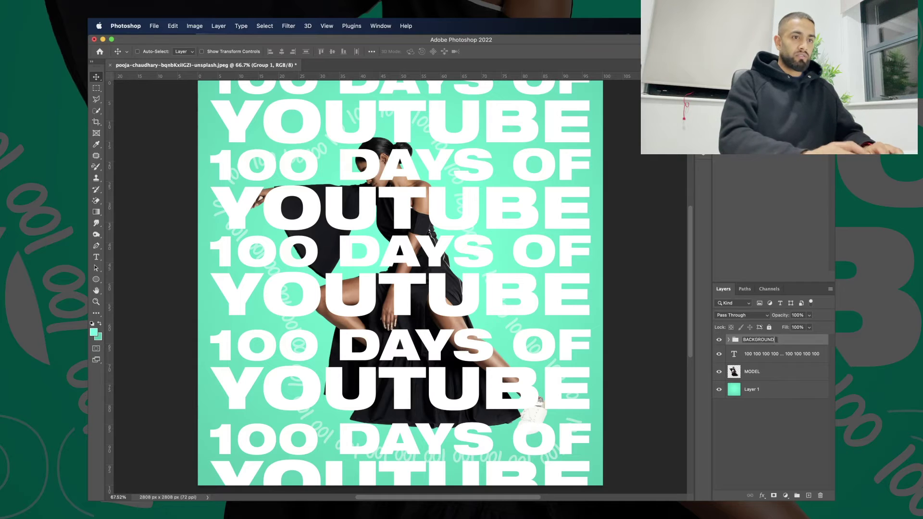
{"action": "key", "text": "Return"}
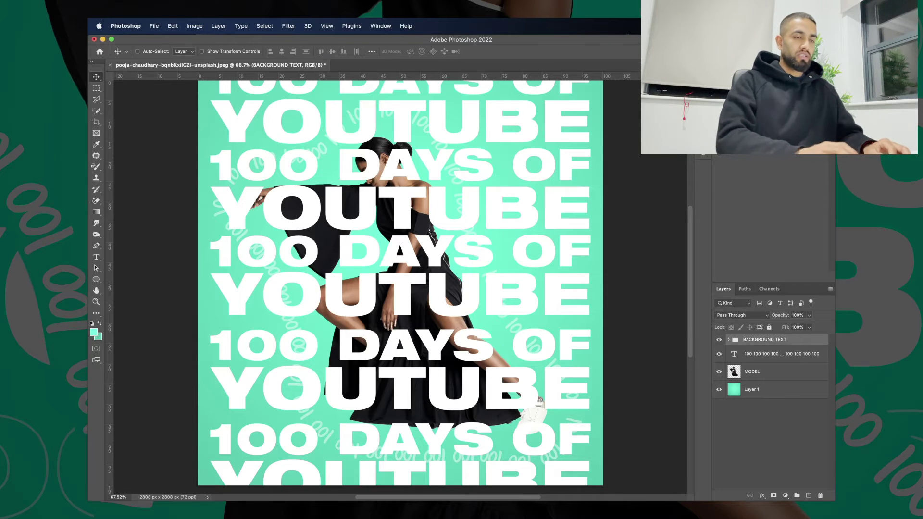
Merge the original YOUTUBE and 100 DAYS OF text layers inside the BACKGROUND TEXT group into one layer
{"action": "left_click", "coordinate": [729, 340]}
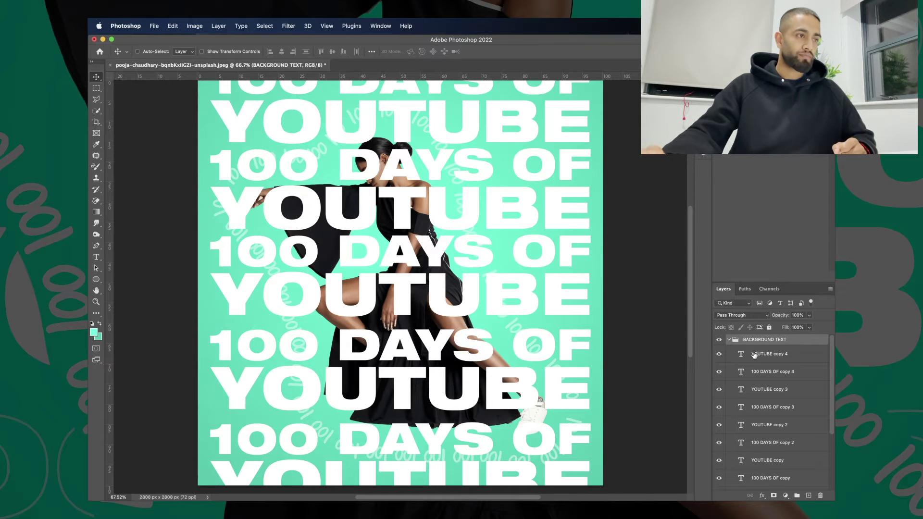
{"action": "scroll", "coordinate": [459, 275], "scroll_direction": "up", "scroll_amount": 1}
{"action": "key", "text": "super+minus"}
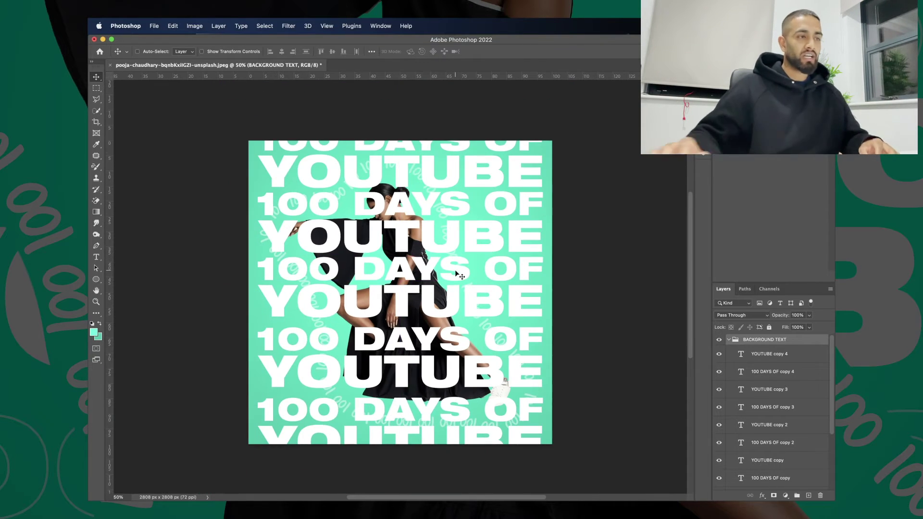
{"action": "scroll", "coordinate": [818, 434], "scroll_direction": "down", "scroll_amount": 5}
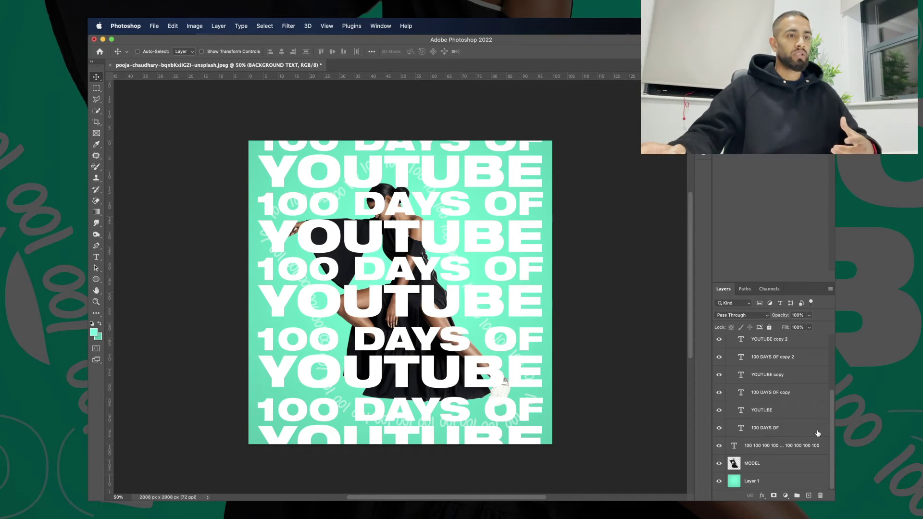
{"action": "left_click", "coordinate": [771, 421]}
{"action": "left_click", "coordinate": [772, 411], "text": "shift"}
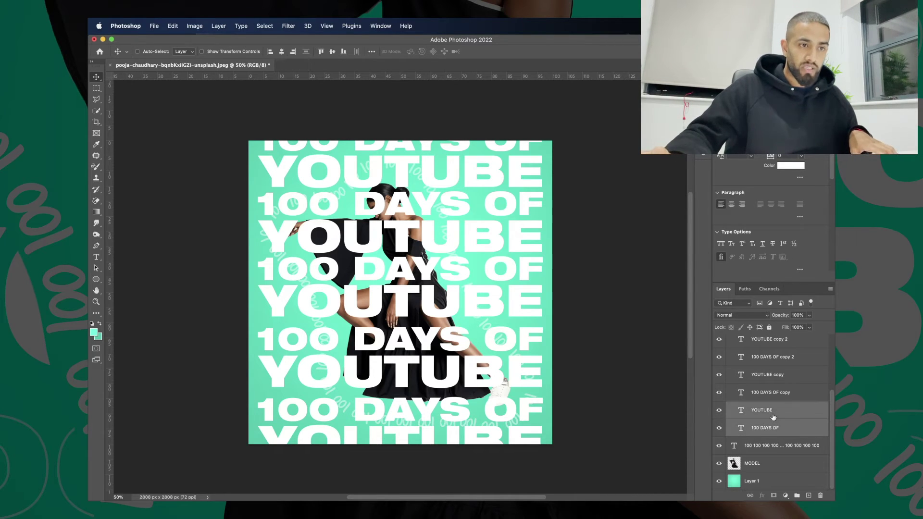
{"action": "key", "text": "super"}
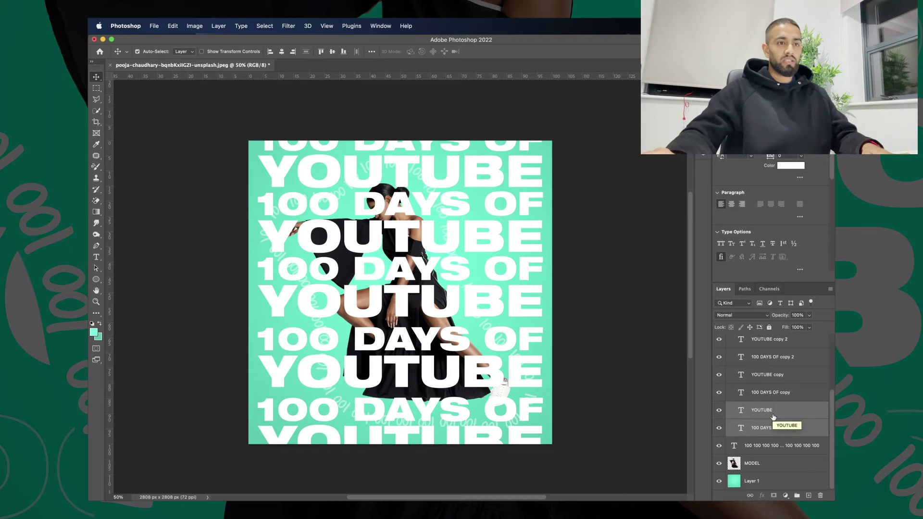
{"action": "key", "text": "super+e"}
Merge YOUTUBE copy with 100 DAYS OF copy, and YOUTUBE copy 2 with 100 DAYS OF copy 2
{"action": "left_click", "coordinate": [775, 410]}
{"action": "left_click", "coordinate": [780, 393], "text": "shift"}
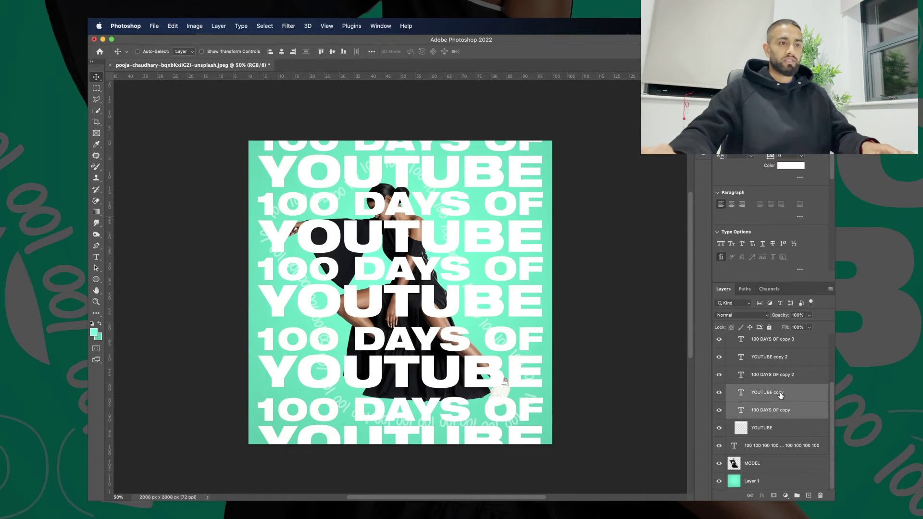
{"action": "key", "text": "super+e"}
{"action": "left_click", "coordinate": [780, 392]}
{"action": "left_click", "coordinate": [780, 375], "text": "shift"}
{"action": "key", "text": "super+e"}
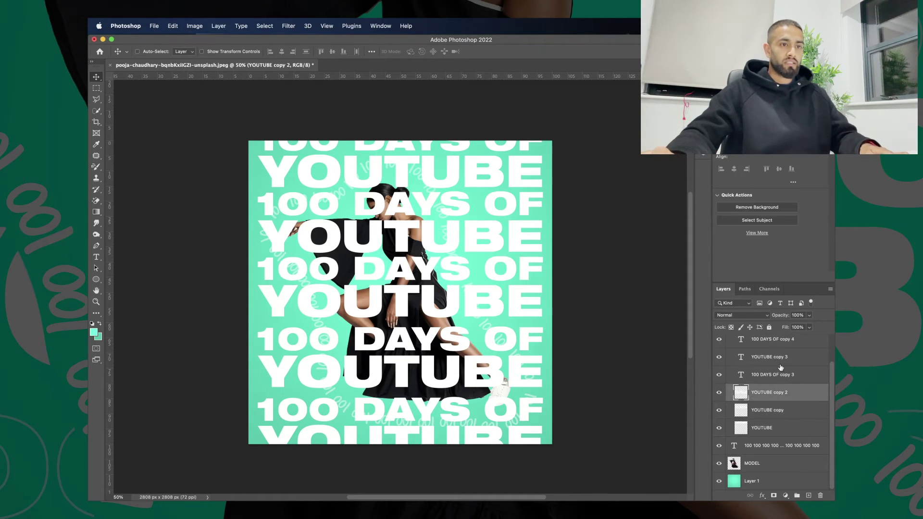
Merge YOUTUBE copy 3 with 100 DAYS OF copy 3, and YOUTUBE copy 4 with 100 DAYS OF copy 4
{"action": "left_click", "coordinate": [780, 378]}
{"action": "left_click", "coordinate": [780, 364], "text": "shift"}
{"action": "key", "text": "super+e"}
{"action": "scroll", "coordinate": [780, 367], "scroll_direction": "up", "scroll_amount": 1}
{"action": "left_click", "coordinate": [780, 376]}
{"action": "left_click", "coordinate": [779, 357], "text": "shift"}
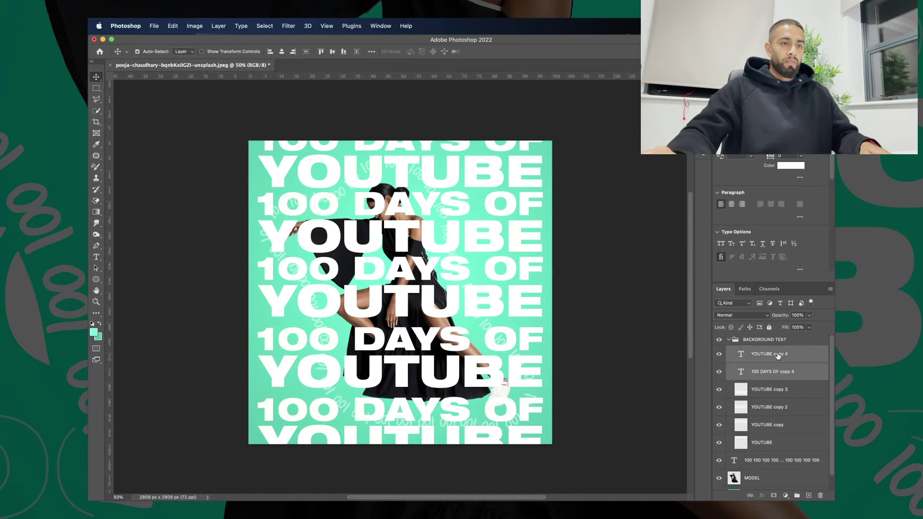
{"action": "key", "text": "super+e"}
Reduce the fill of the merged YOUTUBE copy and YOUTUBE copy 3 layers to 0%
{"action": "left_click", "coordinate": [767, 424]}
{"action": "left_click", "coordinate": [771, 409]}
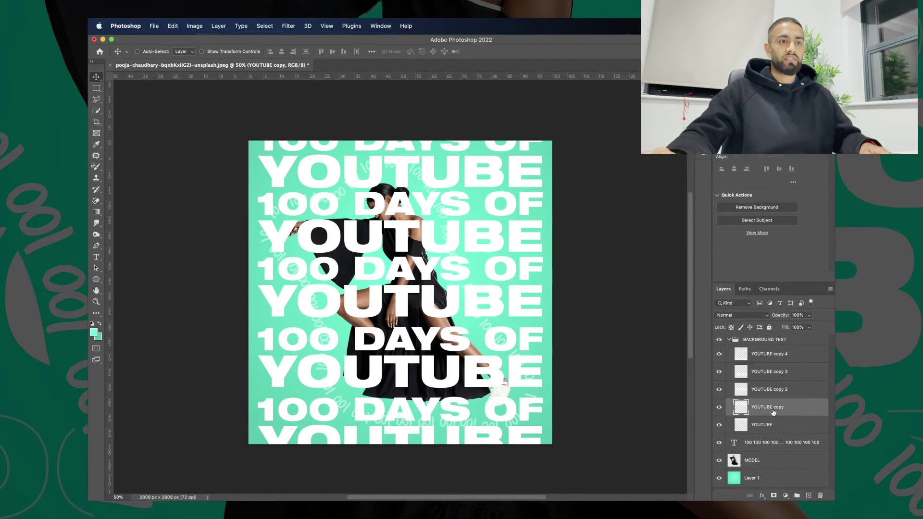
{"action": "right_click", "coordinate": [772, 409]}
{"action": "left_click", "coordinate": [816, 329]}
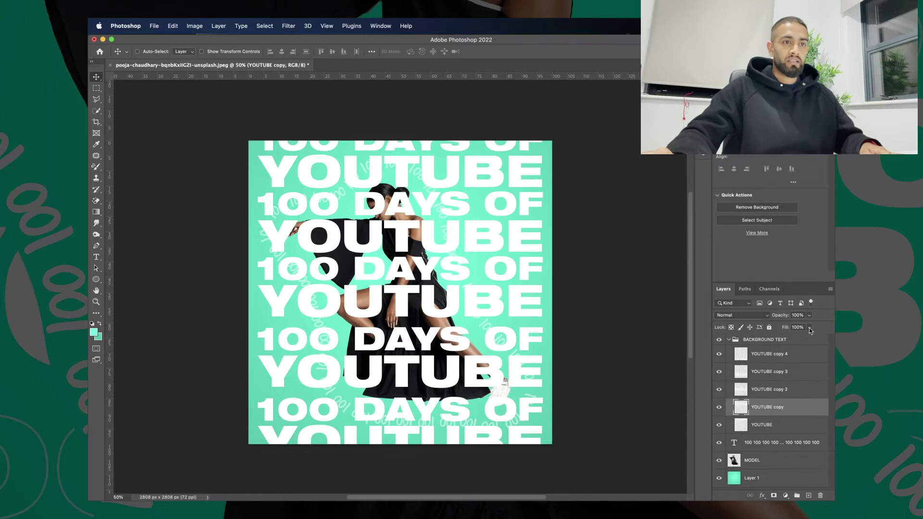
{"action": "left_click", "coordinate": [808, 327]}
{"action": "left_click_drag", "start_coordinate": [801, 338], "coordinate": [784, 398]}
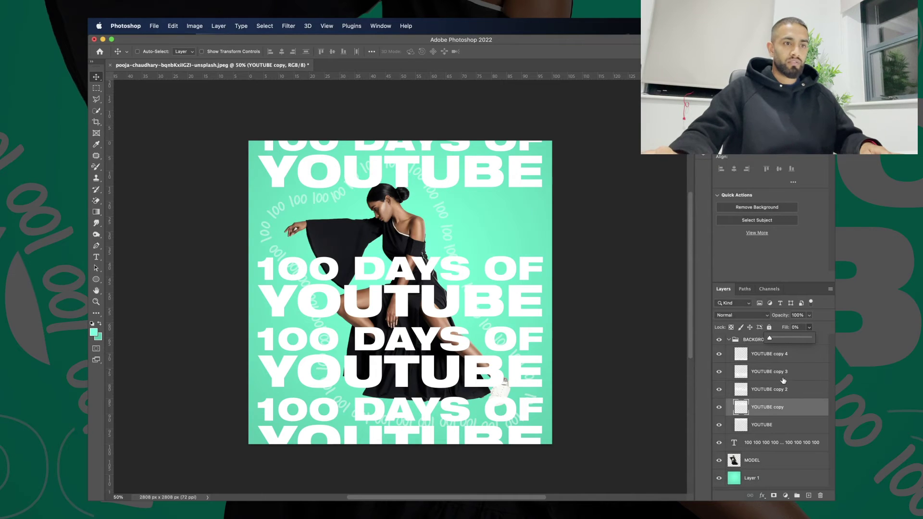
{"action": "left_click", "coordinate": [783, 377]}
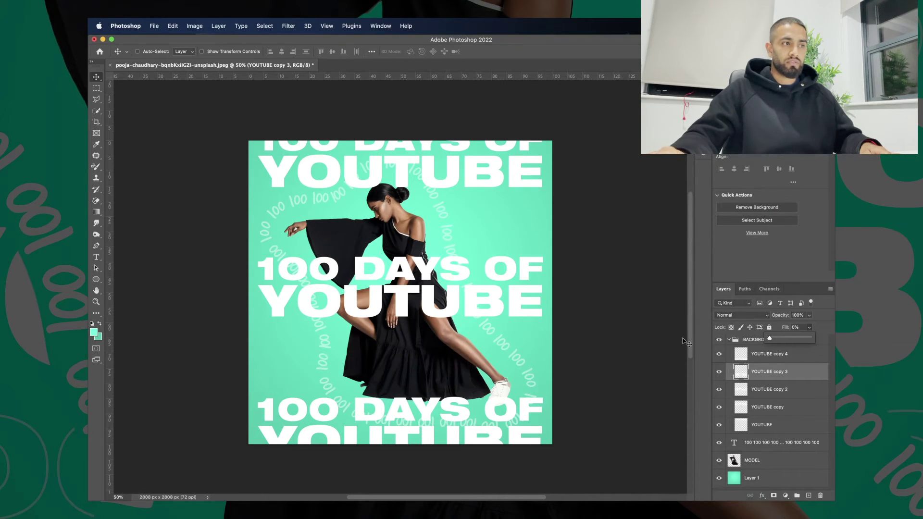
Add a Stroke layer style to the YOUTUBE copy layer and colour it light mint, 98ffef
{"action": "left_click", "coordinate": [764, 426]}
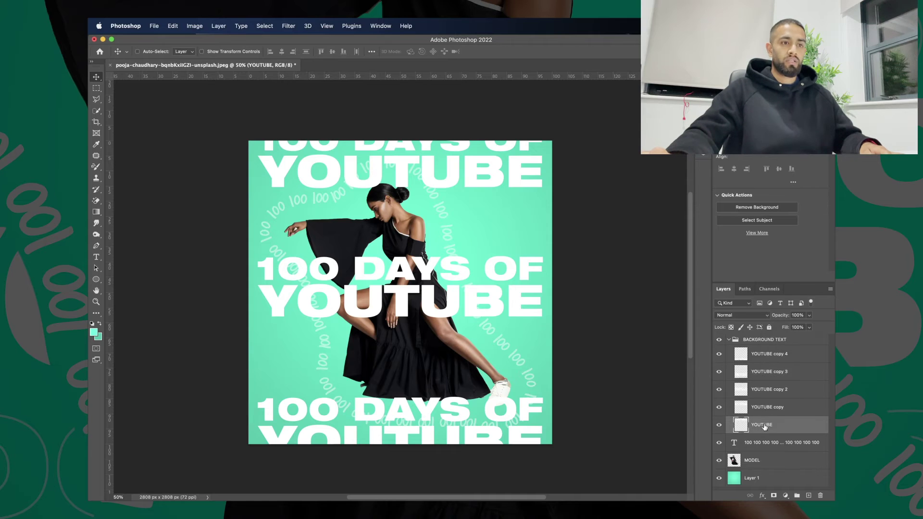
{"action": "left_click", "coordinate": [767, 408]}
{"action": "right_click", "coordinate": [768, 408]}
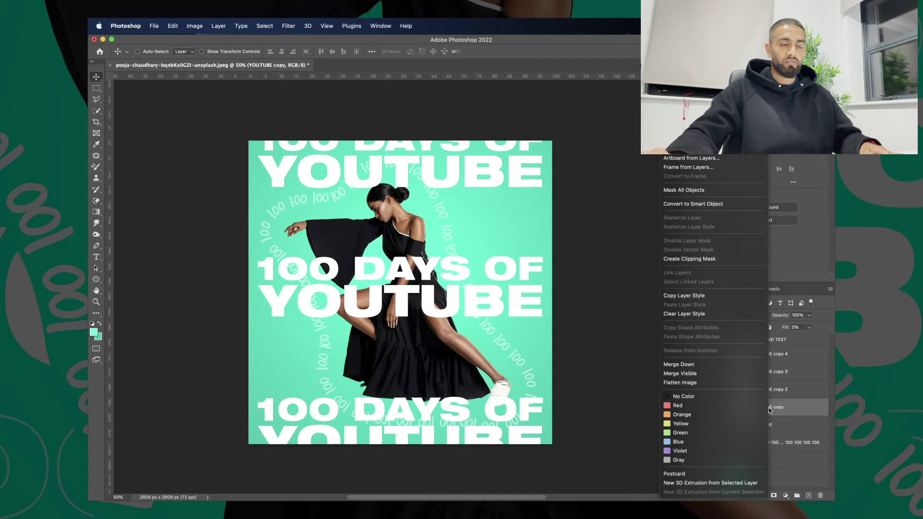
{"action": "left_click", "coordinate": [682, 64]}
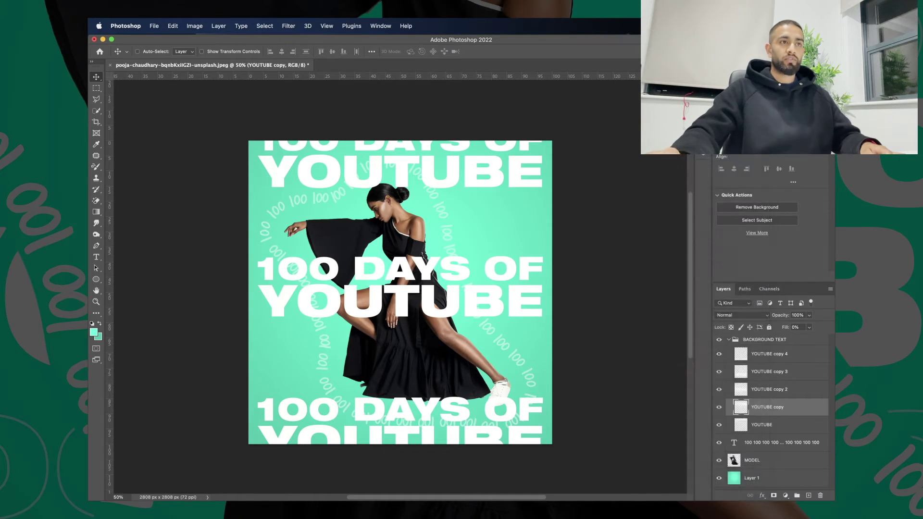
{"action": "left_click", "coordinate": [518, 325]}
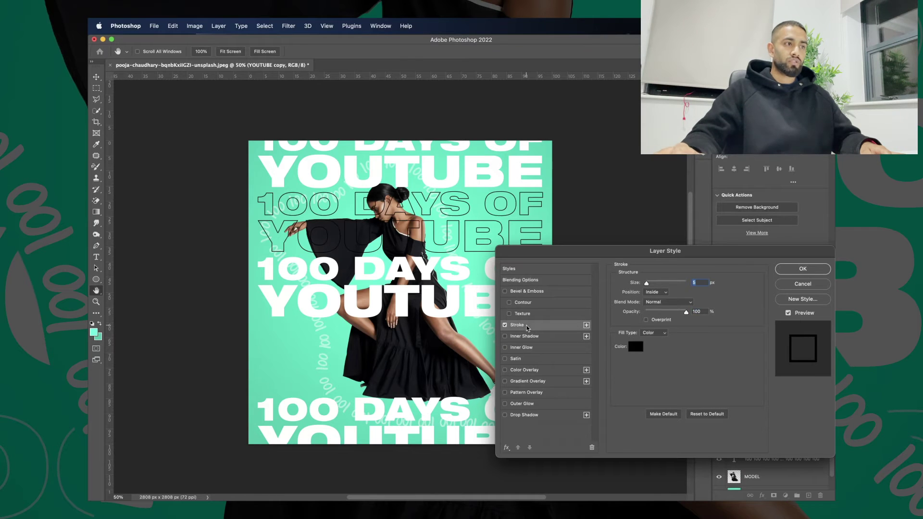
{"action": "left_click", "coordinate": [635, 346]}
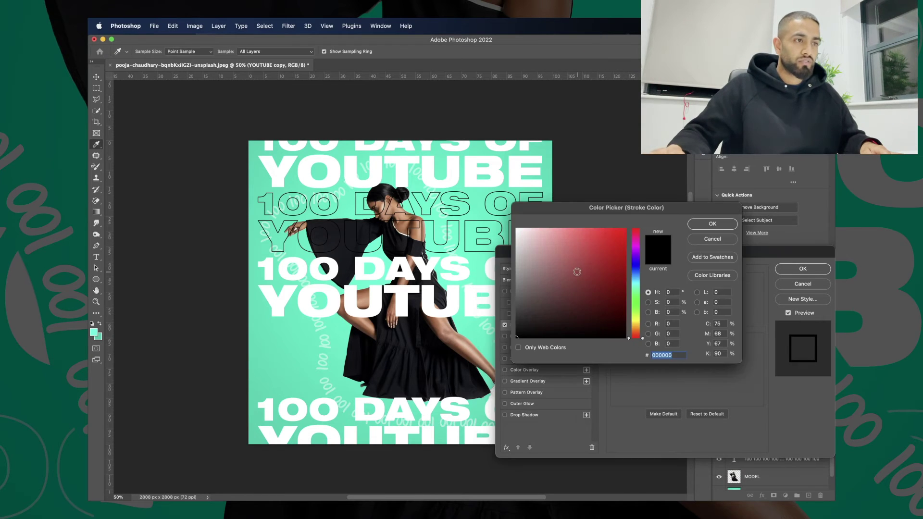
{"action": "left_click", "coordinate": [481, 175]}
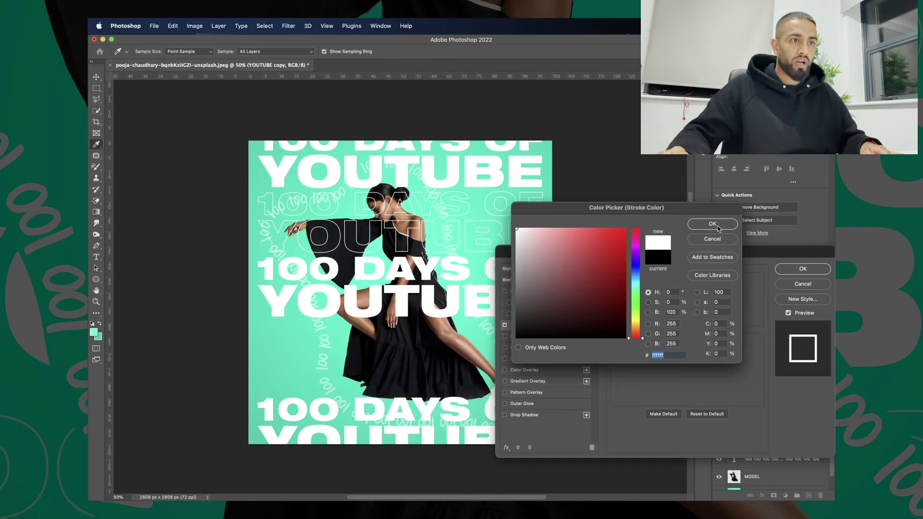
{"action": "left_click", "coordinate": [548, 183]}
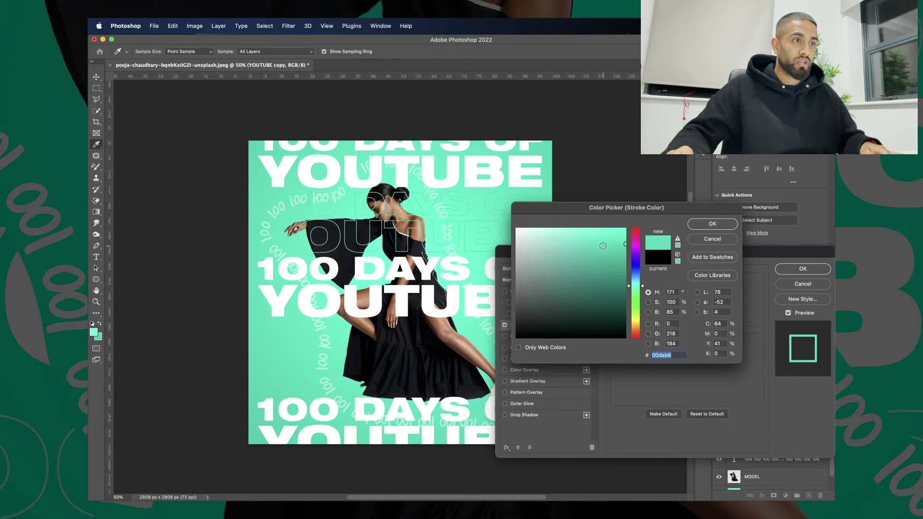
{"action": "left_click_drag", "start_coordinate": [628, 287], "coordinate": [561, 202]}
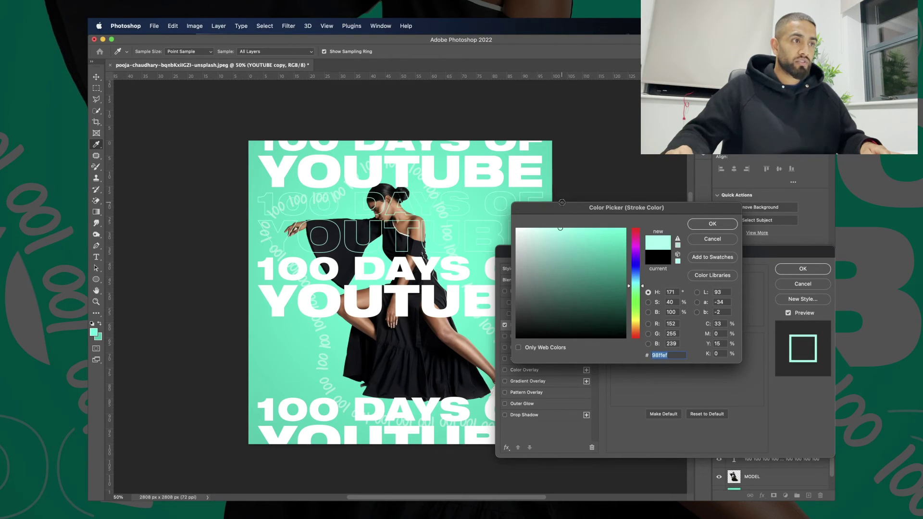
{"action": "left_click", "coordinate": [713, 224]}
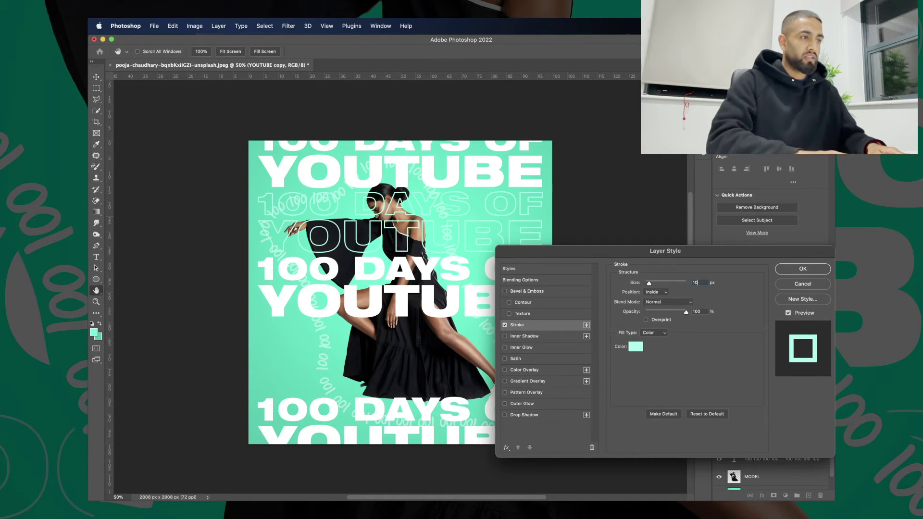
Set the YOUTUBE copy layer's stroke to 5 px with Center position and apply the layer style
{"action": "key", "text": "BackSpace"}
{"action": "type", "text": "5"}
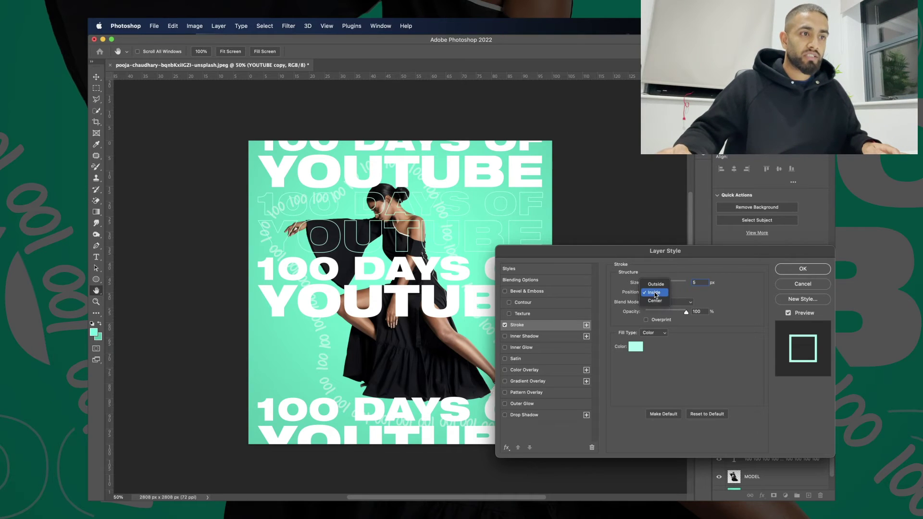
{"action": "left_click", "coordinate": [658, 285]}
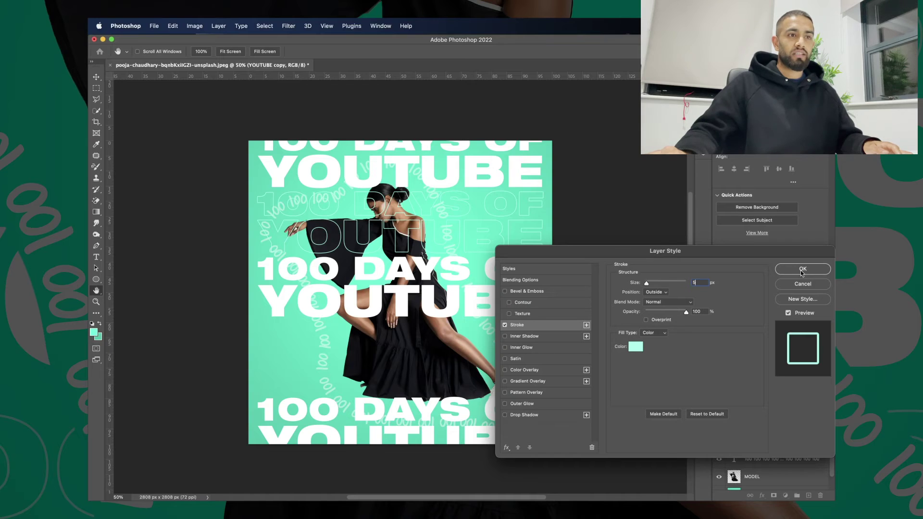
{"action": "left_click", "coordinate": [665, 292]}
{"action": "left_click", "coordinate": [656, 311]}
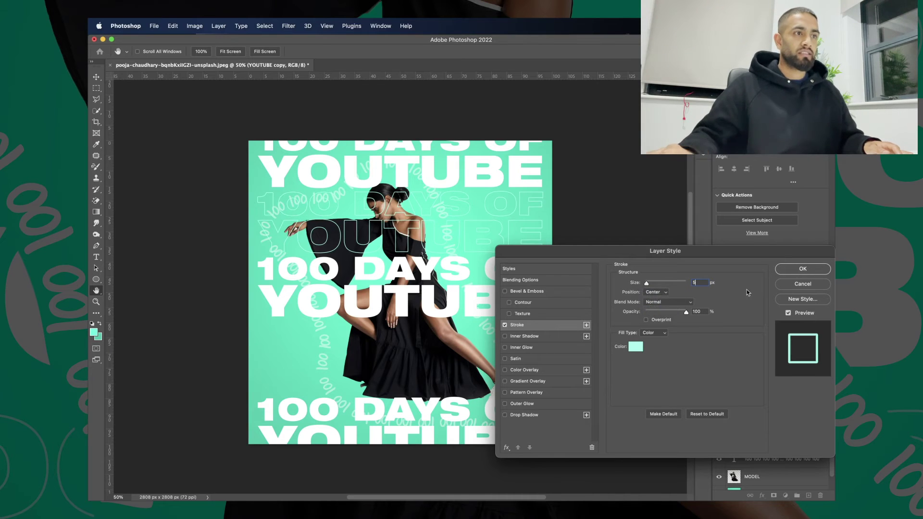
{"action": "left_click", "coordinate": [810, 271]}
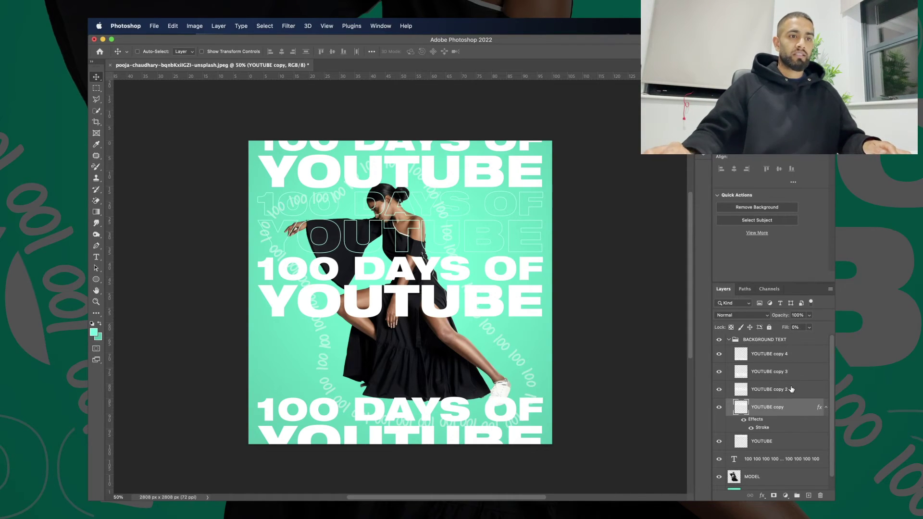
Add the same 5 px centred light mint stroke to the YOUTUBE copy 3 layer
{"action": "right_click", "coordinate": [777, 372]}
{"action": "left_click", "coordinate": [785, 426]}
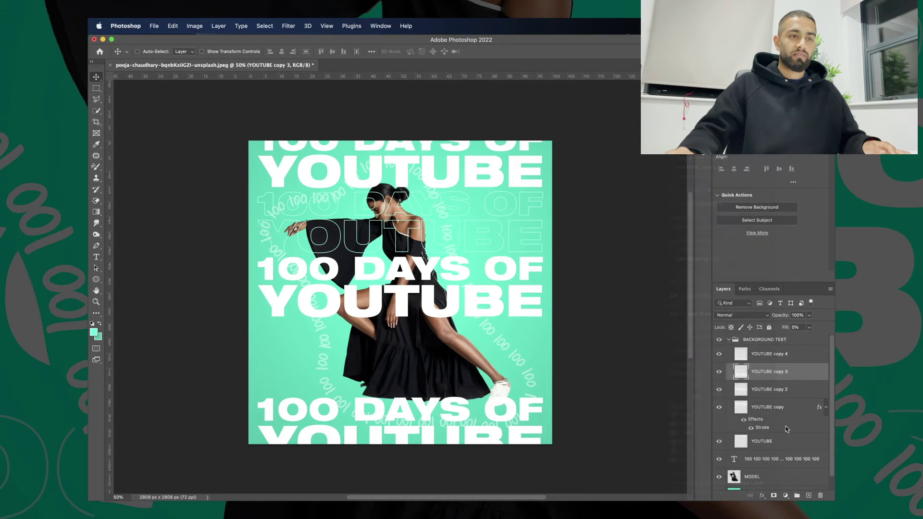
{"action": "double_click", "coordinate": [771, 370]}
{"action": "left_click", "coordinate": [523, 326]}
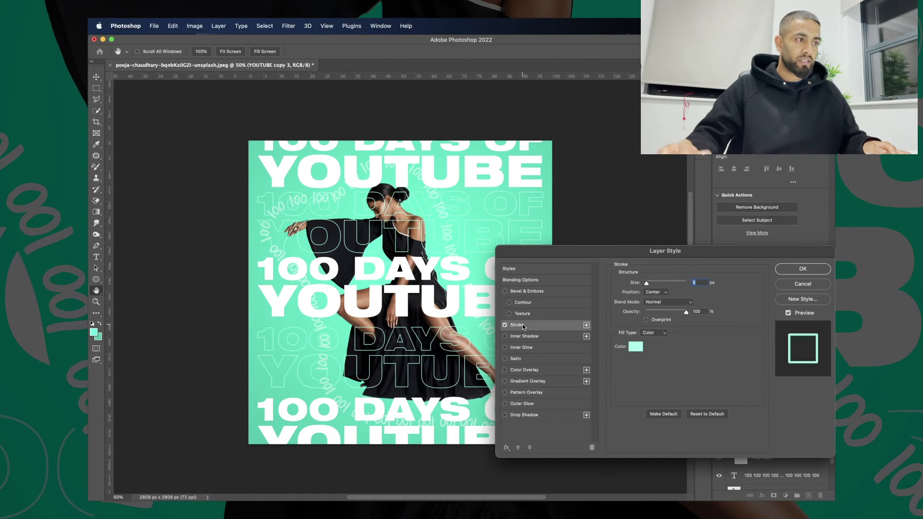
{"action": "left_click", "coordinate": [816, 270]}
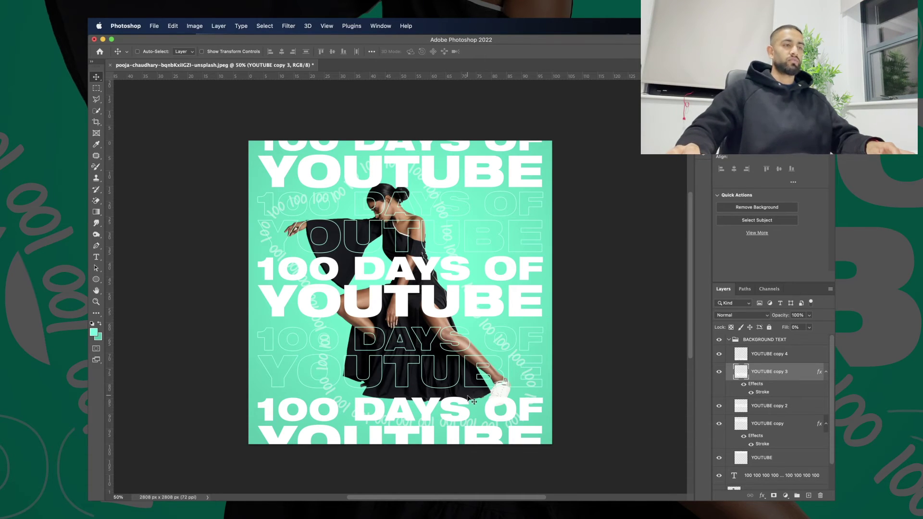
Collapse the BACKGROUND TEXT group and merge it into a single layer
{"action": "double_click", "coordinate": [732, 341]}
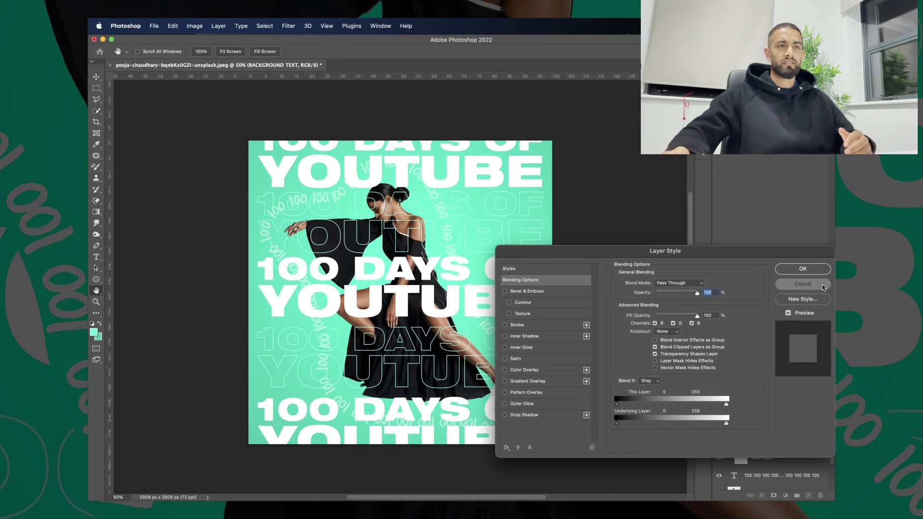
{"action": "left_click", "coordinate": [802, 284]}
{"action": "left_click", "coordinate": [729, 340]}
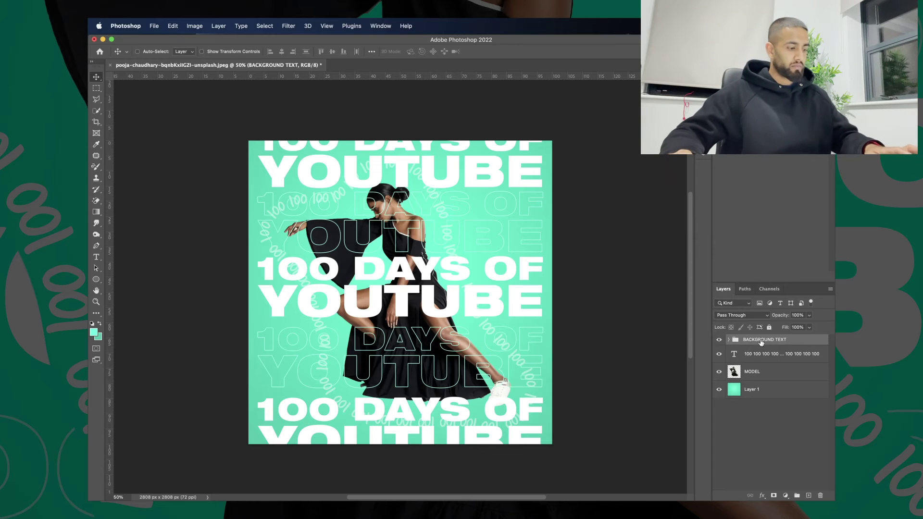
{"action": "key", "text": "super+e"}
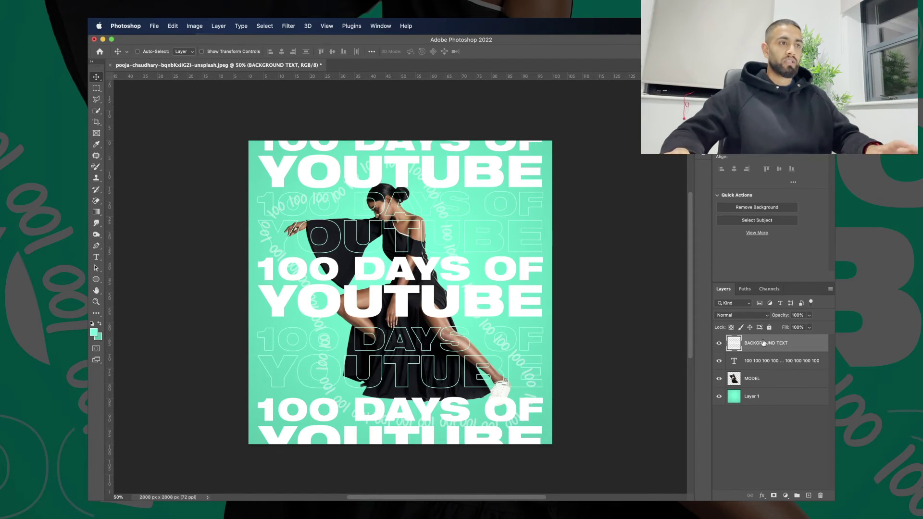
Load the MODEL layer's outline as a selection and expand it by 250 pixels
{"action": "left_click", "coordinate": [752, 380]}
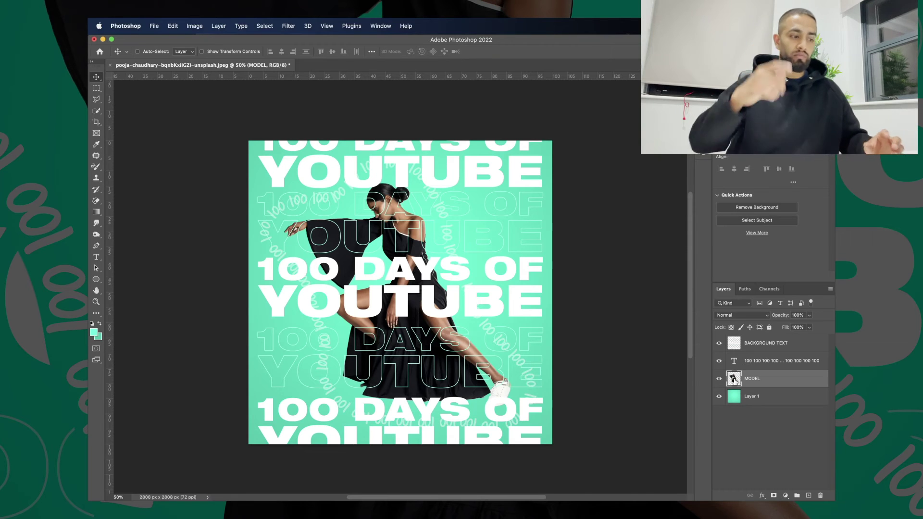
{"action": "left_click", "coordinate": [734, 380], "text": "super"}
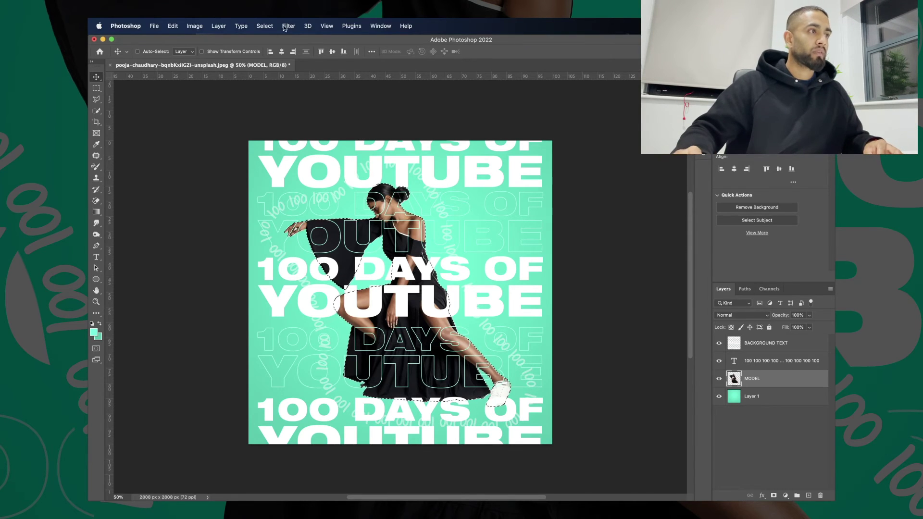
{"action": "left_click", "coordinate": [266, 28]}
{"action": "mouse_move", "coordinate": [308, 155]}
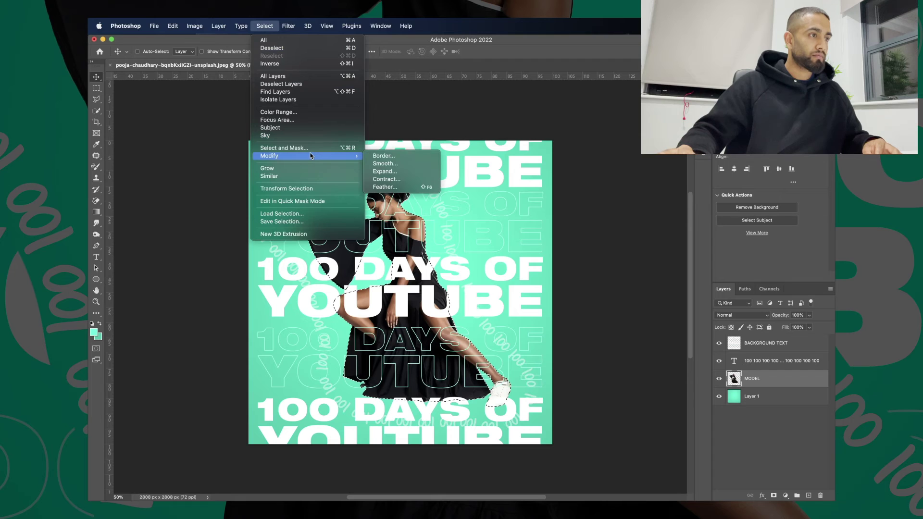
{"action": "left_click", "coordinate": [384, 172]}
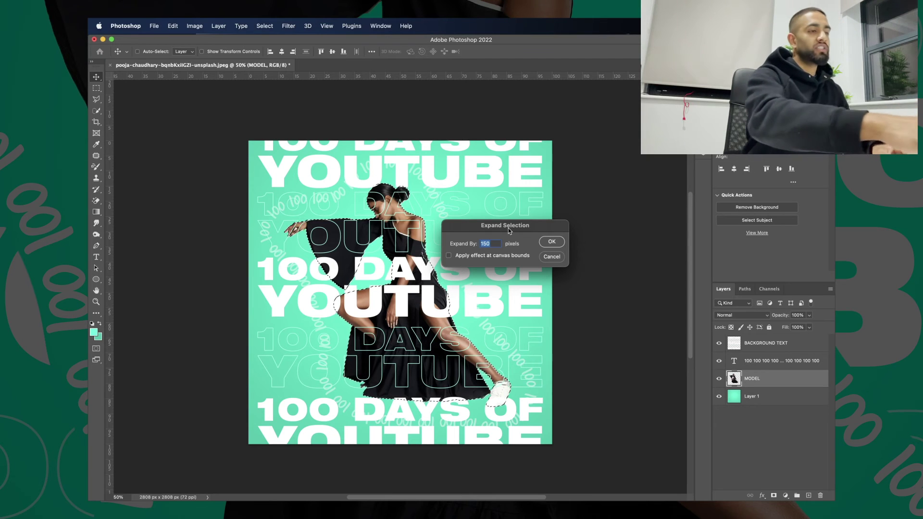
{"action": "type", "text": "250"}
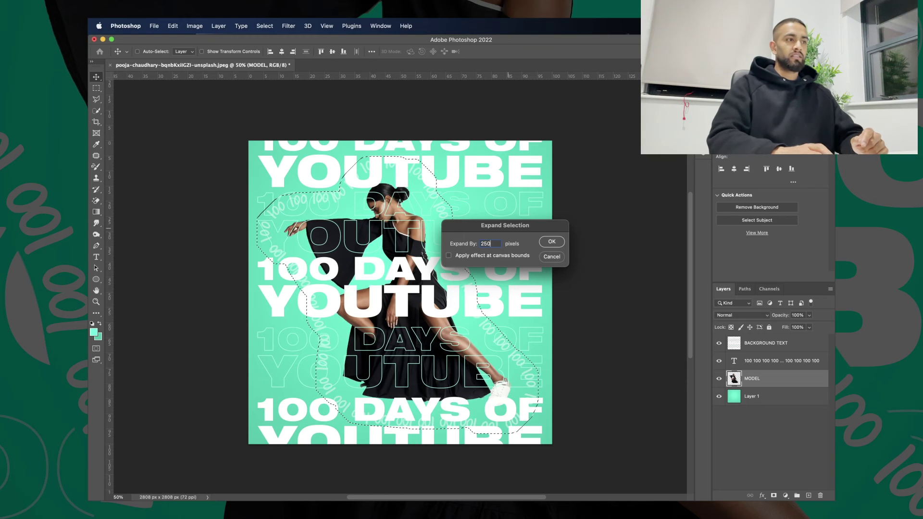
{"action": "key", "text": "Return"}
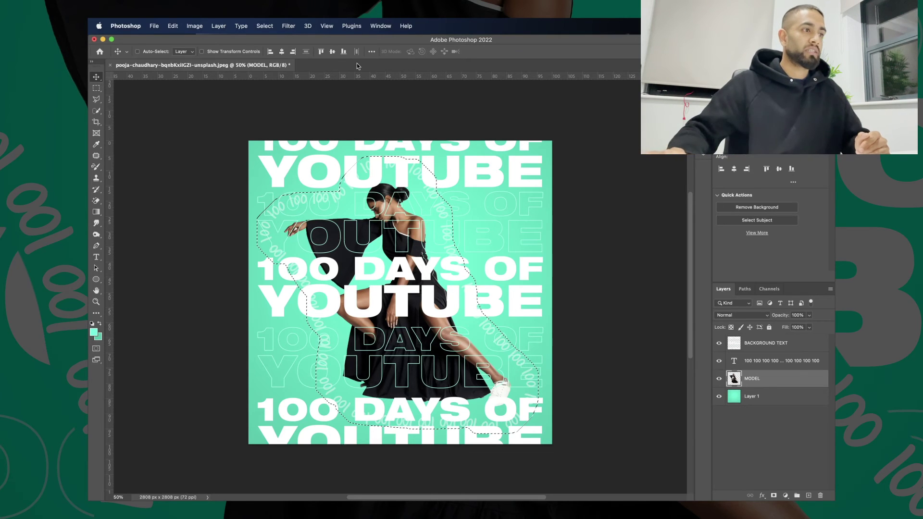
Smooth the expanded model selection with a sample radius of 150 pixels
{"action": "left_click", "coordinate": [272, 26]}
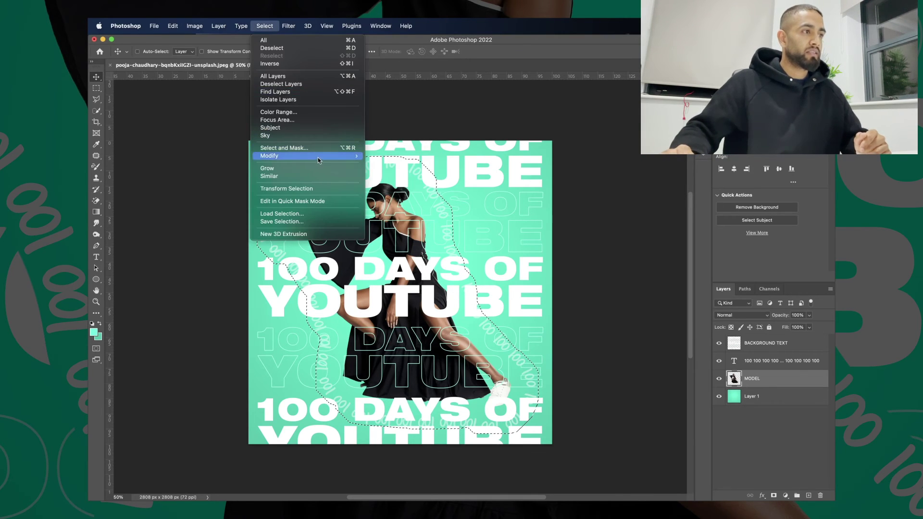
{"action": "mouse_move", "coordinate": [346, 157]}
{"action": "left_click", "coordinate": [385, 164]}
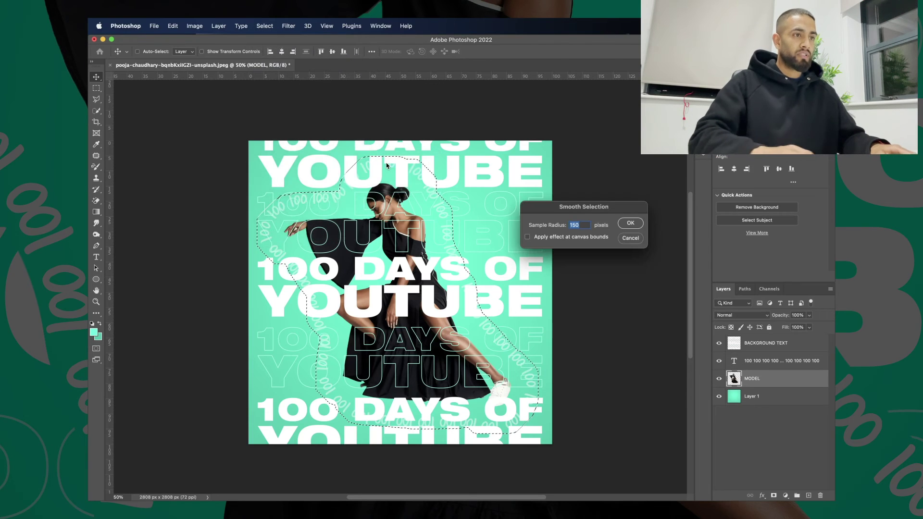
{"action": "key", "text": "Return"}
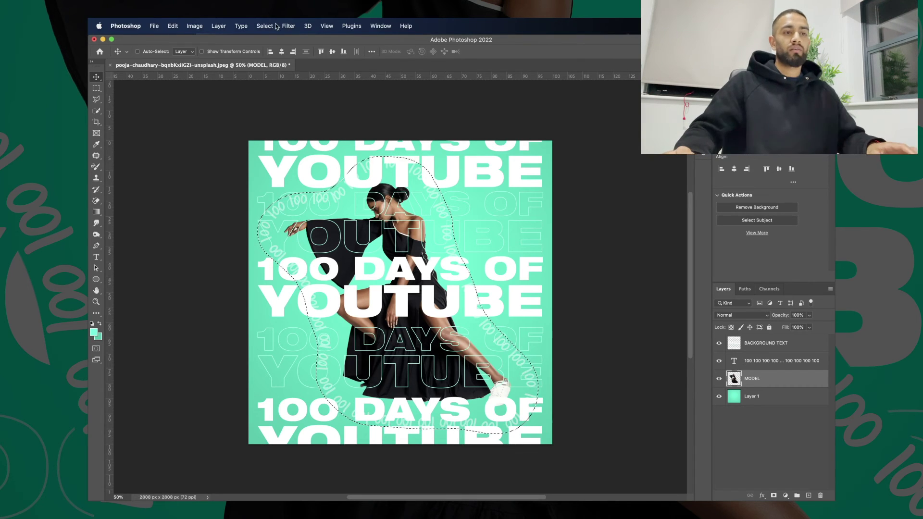
Delete the part of the BACKGROUND TEXT layer inside the selection around the model and deselect
{"action": "left_click", "coordinate": [772, 348]}
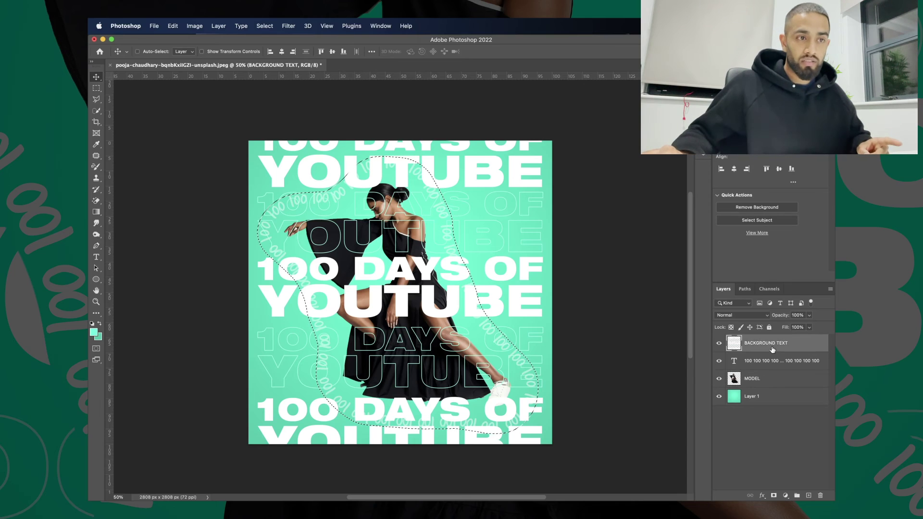
{"action": "key", "text": "Delete"}
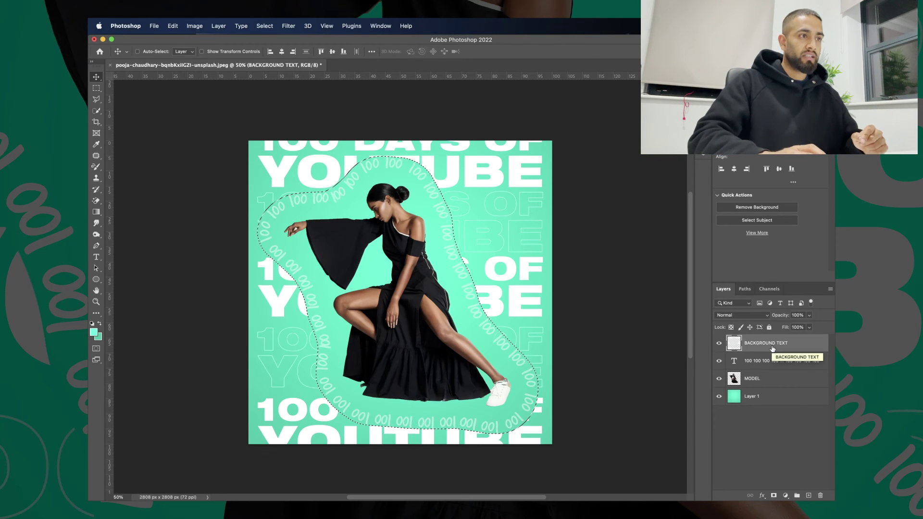
{"action": "key", "text": "super+d"}
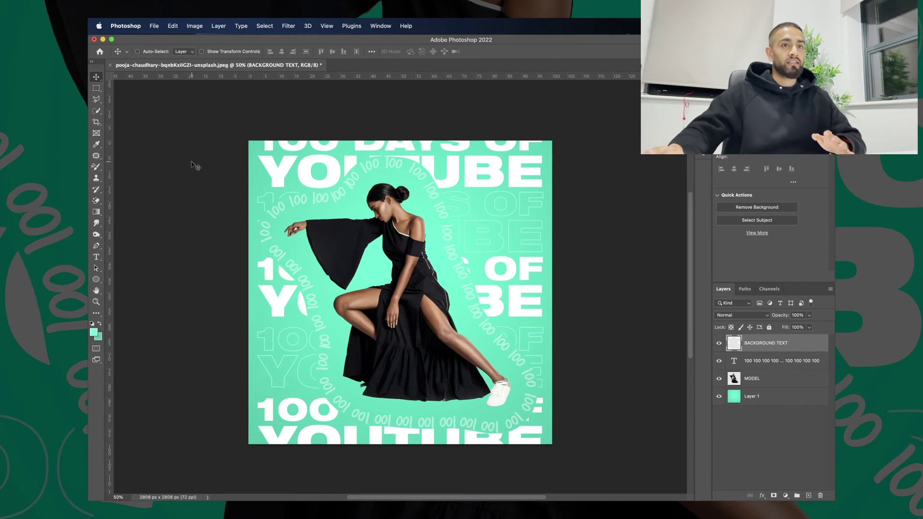
Move the topmost 100 DAYS OF YOUTUBE rows from BACKGROUND TEXT onto their own layer in place, named TOP WRITING
{"action": "left_click", "coordinate": [95, 89]}
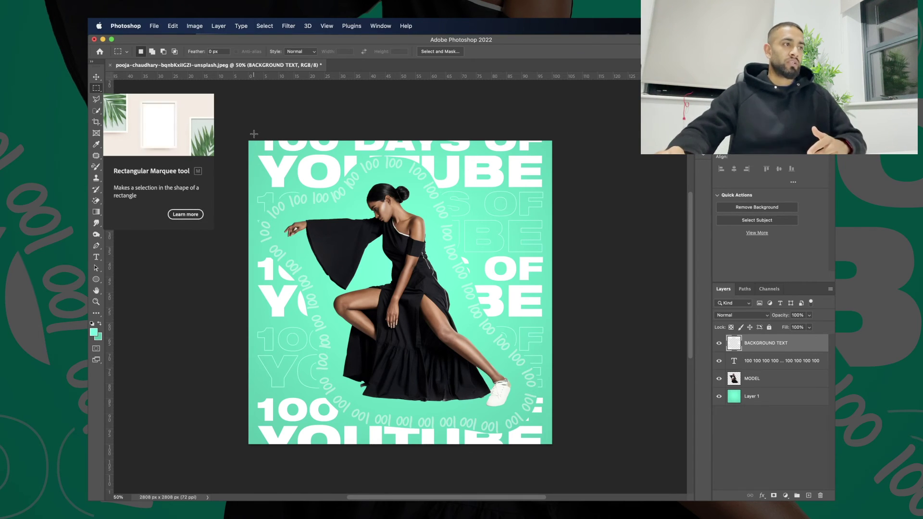
{"action": "left_click_drag", "start_coordinate": [254, 134], "coordinate": [553, 189]}
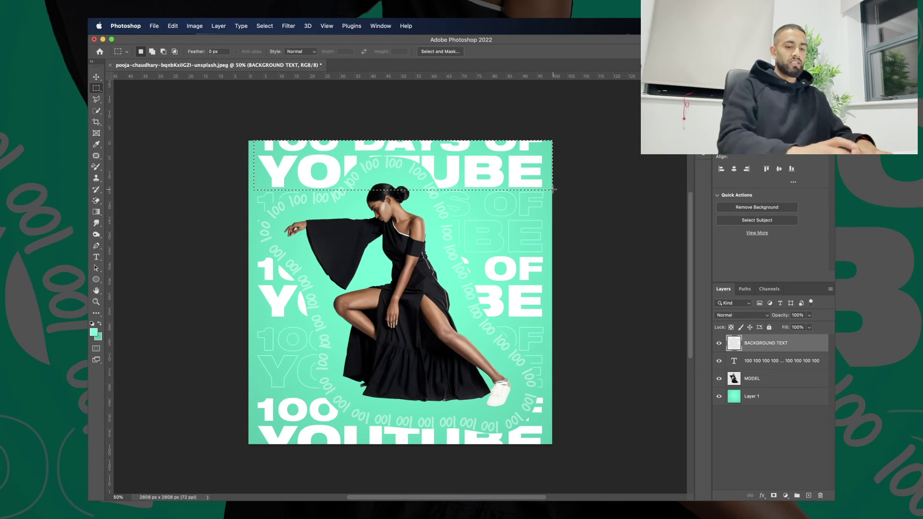
{"action": "key", "text": "Delete"}
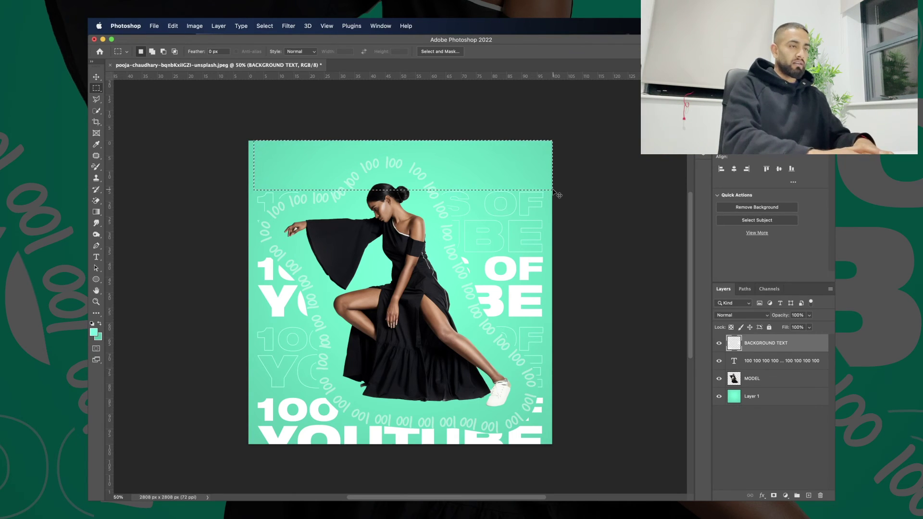
{"action": "key", "text": "super+v"}
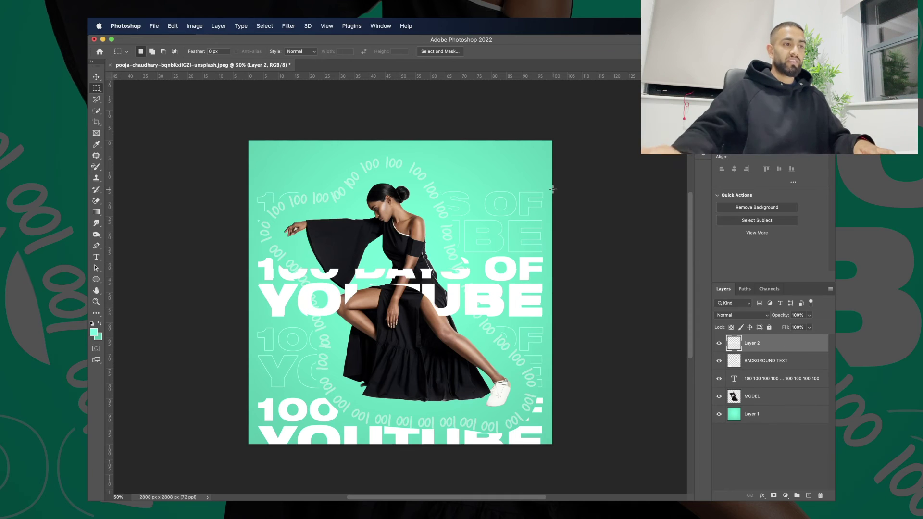
{"action": "key", "text": "super+z"}
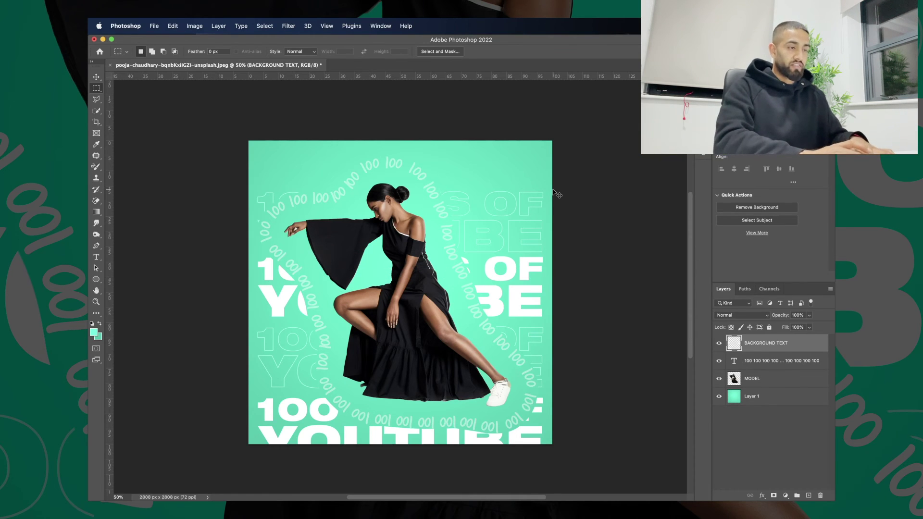
{"action": "key", "text": "super+v"}
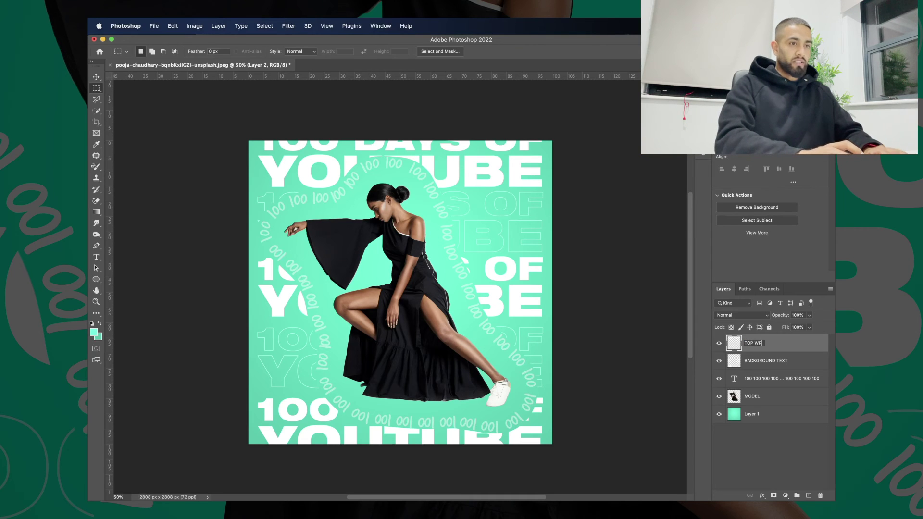
{"action": "key", "text": "Return"}
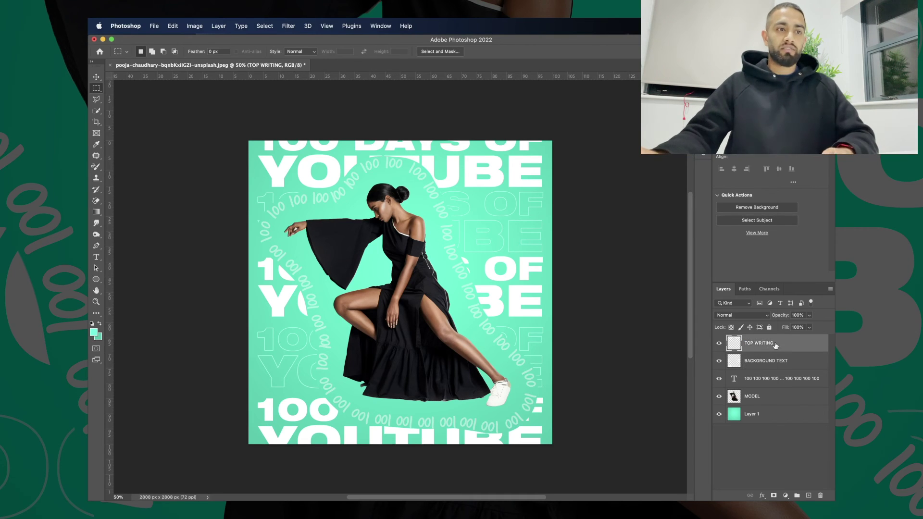
Add a light yellow Color Overlay to the TOP WRITING layer at 100% opacity
{"action": "right_click", "coordinate": [774, 344]}
{"action": "left_click", "coordinate": [694, 70]}
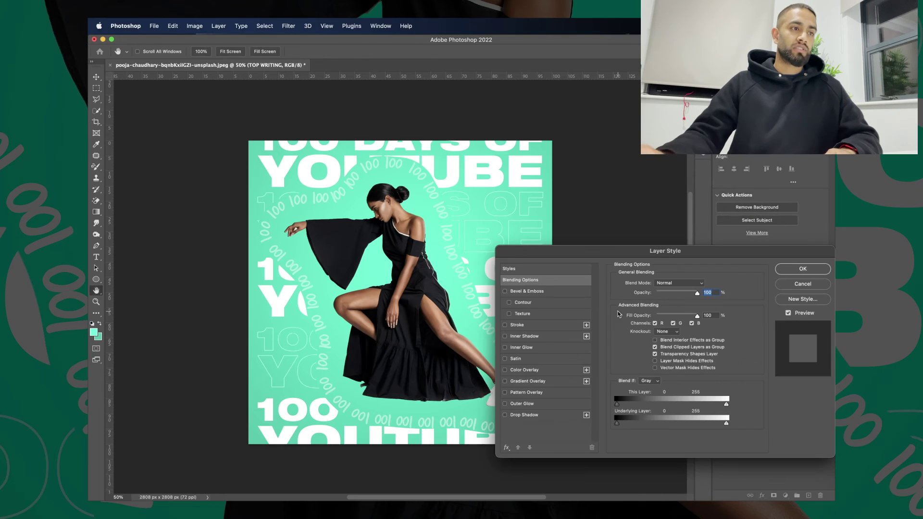
{"action": "left_click", "coordinate": [524, 369]}
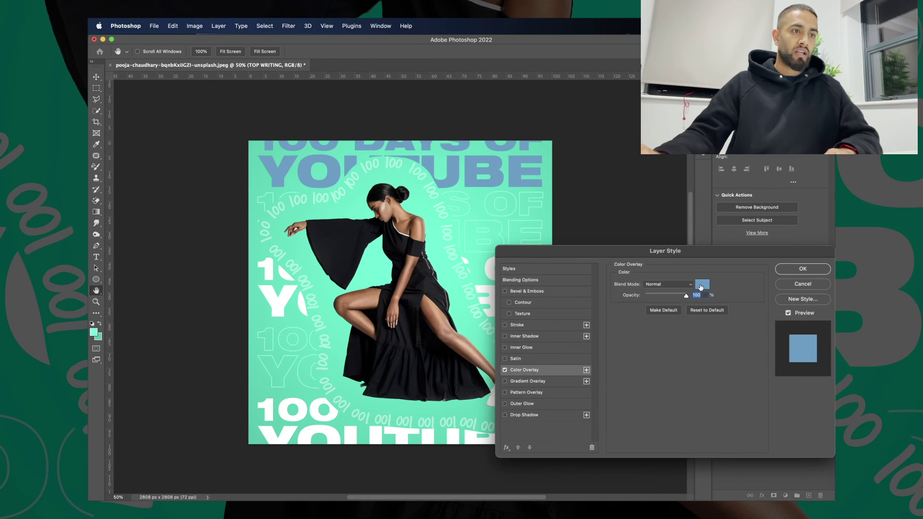
{"action": "left_click", "coordinate": [702, 284]}
{"action": "left_click", "coordinate": [637, 322]}
{"action": "left_click_drag", "start_coordinate": [605, 250], "coordinate": [650, 204]}
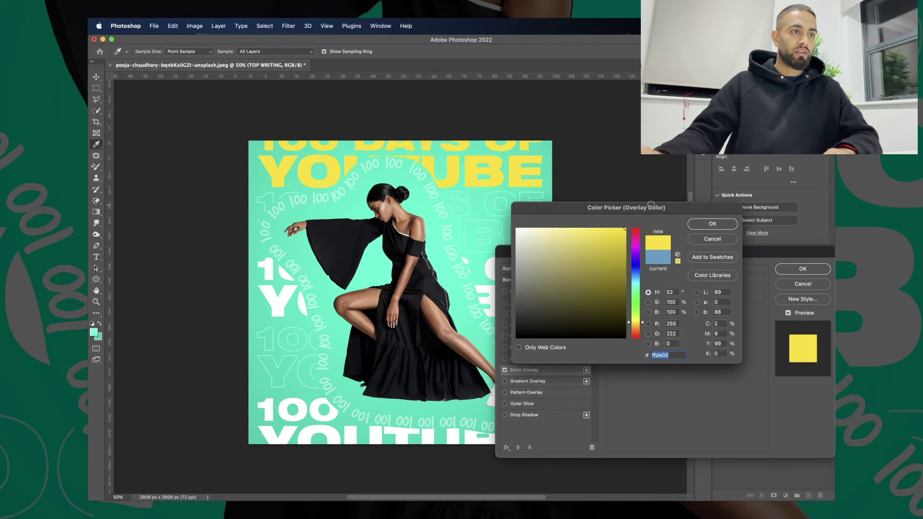
{"action": "left_click_drag", "start_coordinate": [595, 247], "coordinate": [597, 218]}
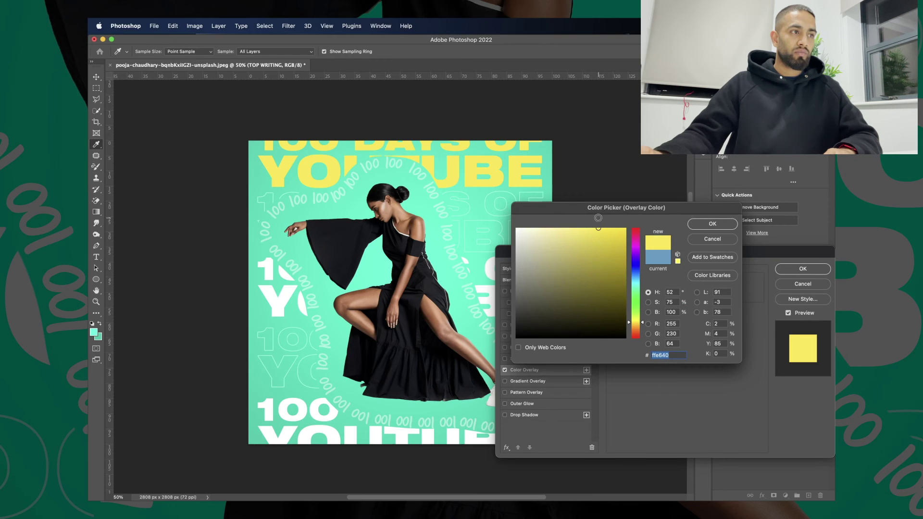
{"action": "left_click", "coordinate": [711, 225]}
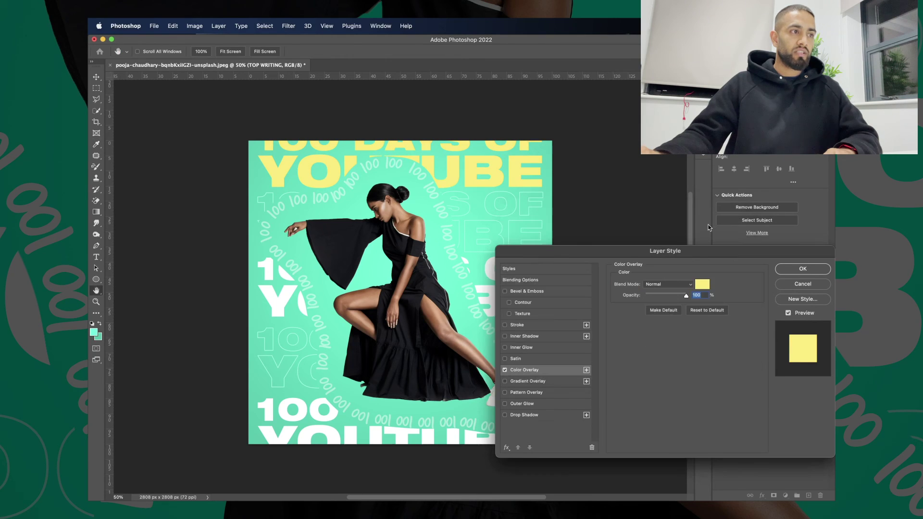
{"action": "left_click", "coordinate": [801, 269]}
Put the lowest 100 DAYS OF YOUTUBE rows of BACKGROUND TEXT on their own layer with a blue Color Overlay
{"action": "left_click", "coordinate": [771, 377]}
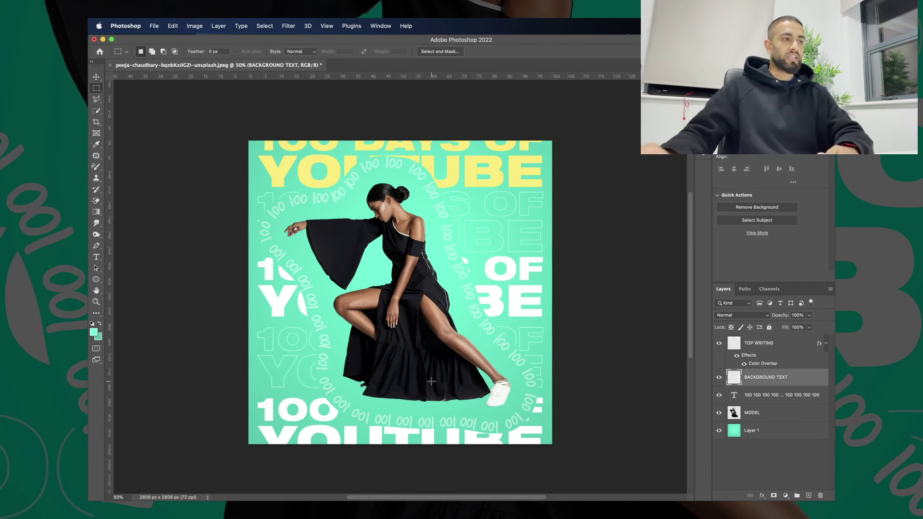
{"action": "left_click_drag", "start_coordinate": [254, 394], "coordinate": [596, 432]}
{"action": "key", "text": "ctrl+j"}
{"action": "right_click", "coordinate": [769, 377]}
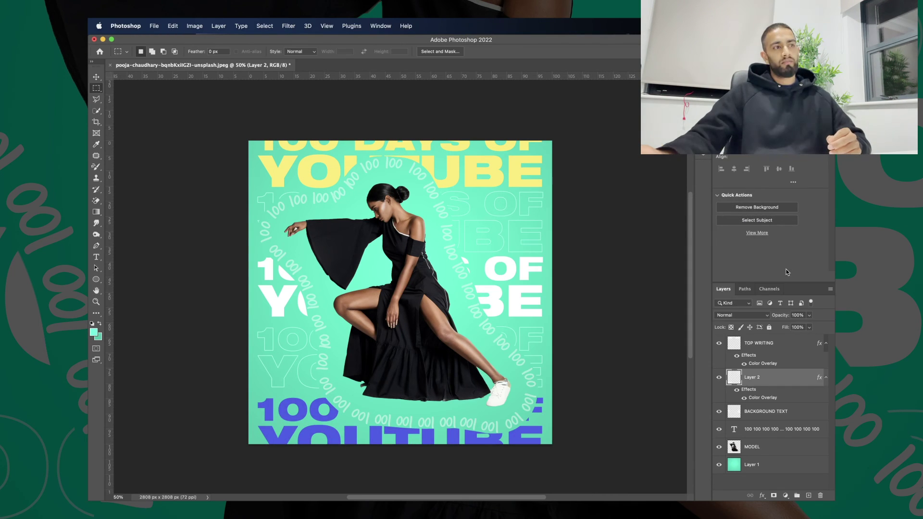
Try a red text colour on the 100 path text around the model
{"action": "left_click", "coordinate": [779, 429]}
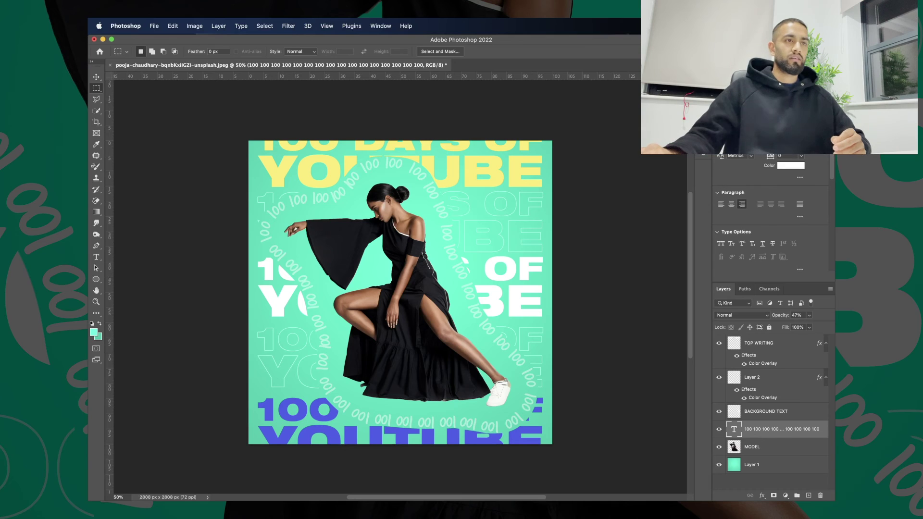
{"action": "left_click", "coordinate": [702, 144]}
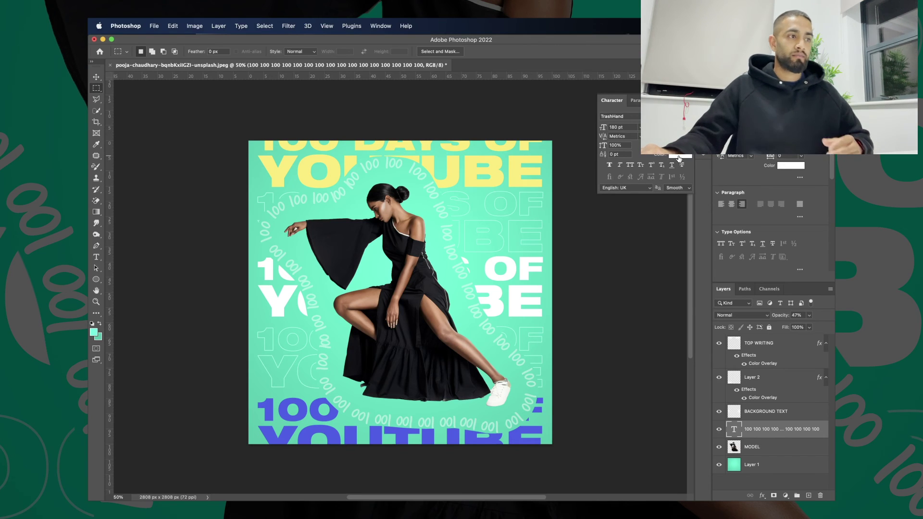
{"action": "left_click", "coordinate": [679, 156]}
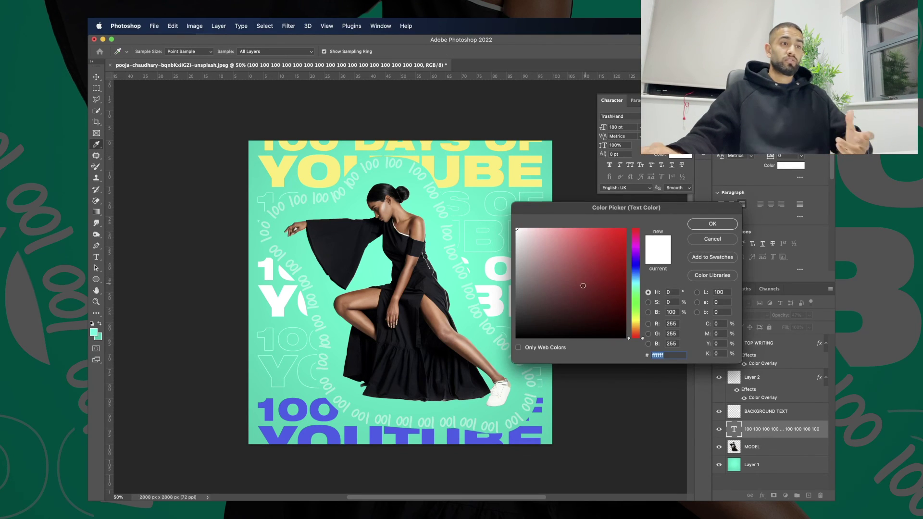
{"action": "left_click", "coordinate": [401, 396]}
{"action": "left_click", "coordinate": [516, 229]}
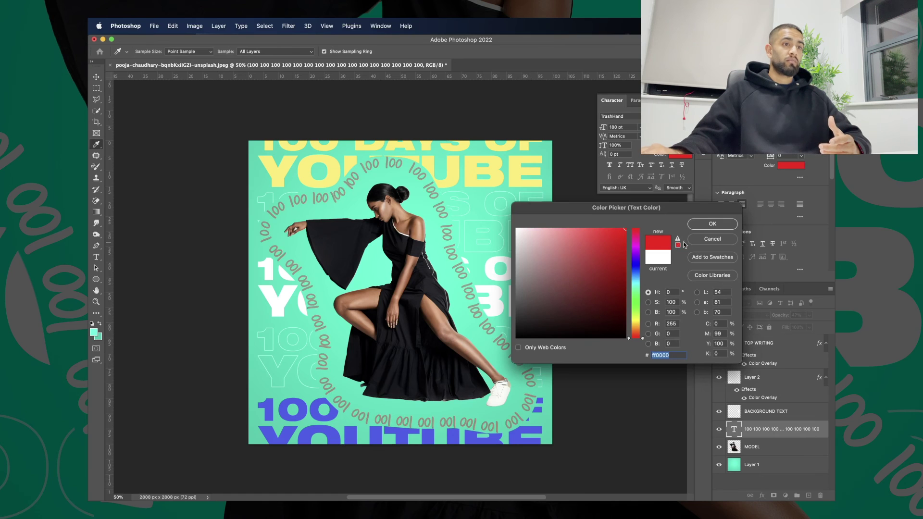
{"action": "left_click", "coordinate": [712, 223]}
Raise the 100 path text layer's opacity to 100%
{"action": "left_click", "coordinate": [809, 315]}
{"action": "left_click_drag", "start_coordinate": [812, 328], "coordinate": [830, 327]}
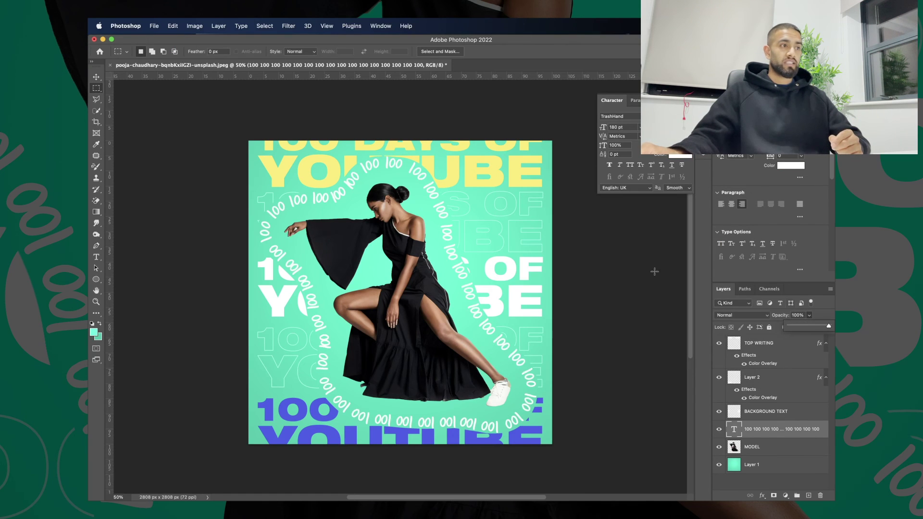
{"action": "left_click", "coordinate": [773, 427]}
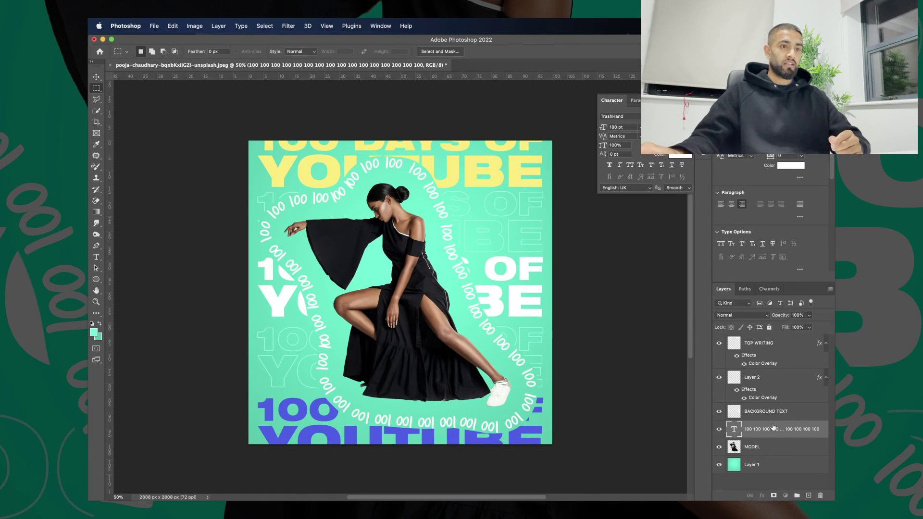
Try red and near-black text colours on the fully opaque 100 path text and cancel the colour change
{"action": "left_click", "coordinate": [679, 157]}
{"action": "left_click_drag", "start_coordinate": [616, 243], "coordinate": [516, 338]}
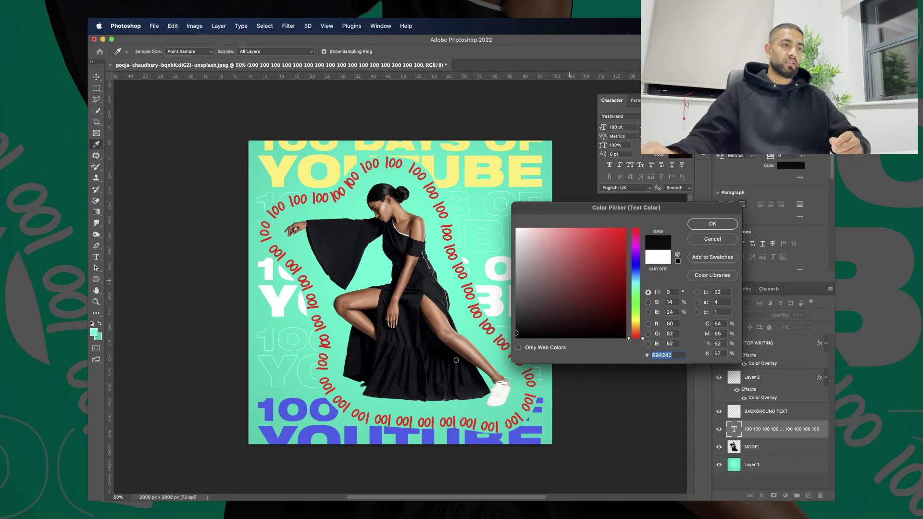
{"action": "left_click", "coordinate": [712, 239]}
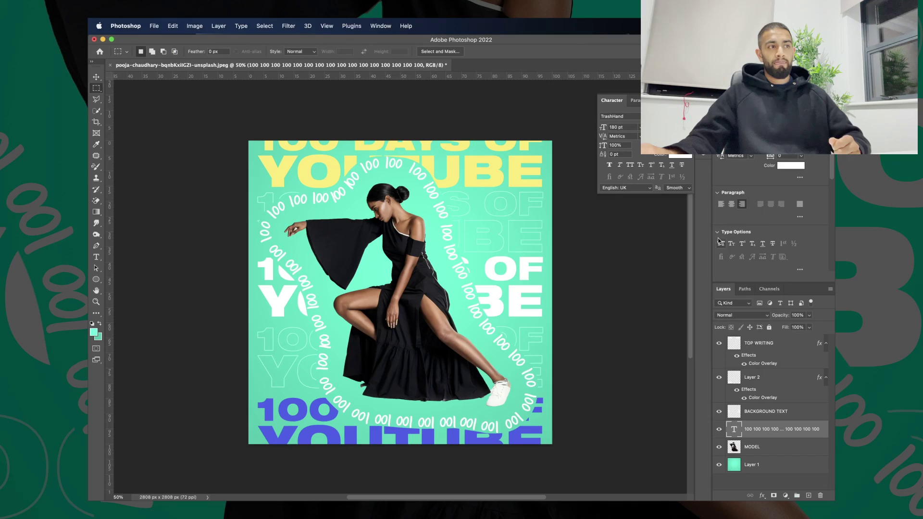
{"action": "left_click", "coordinate": [96, 77]}
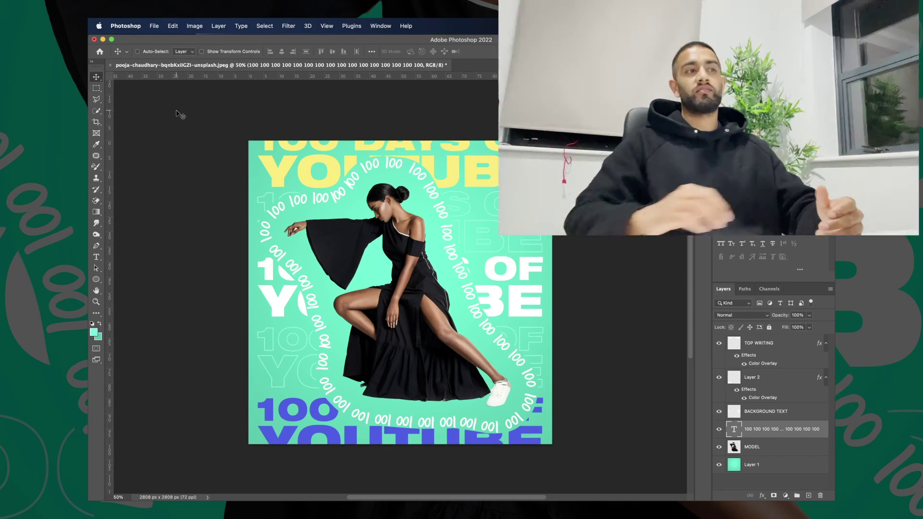